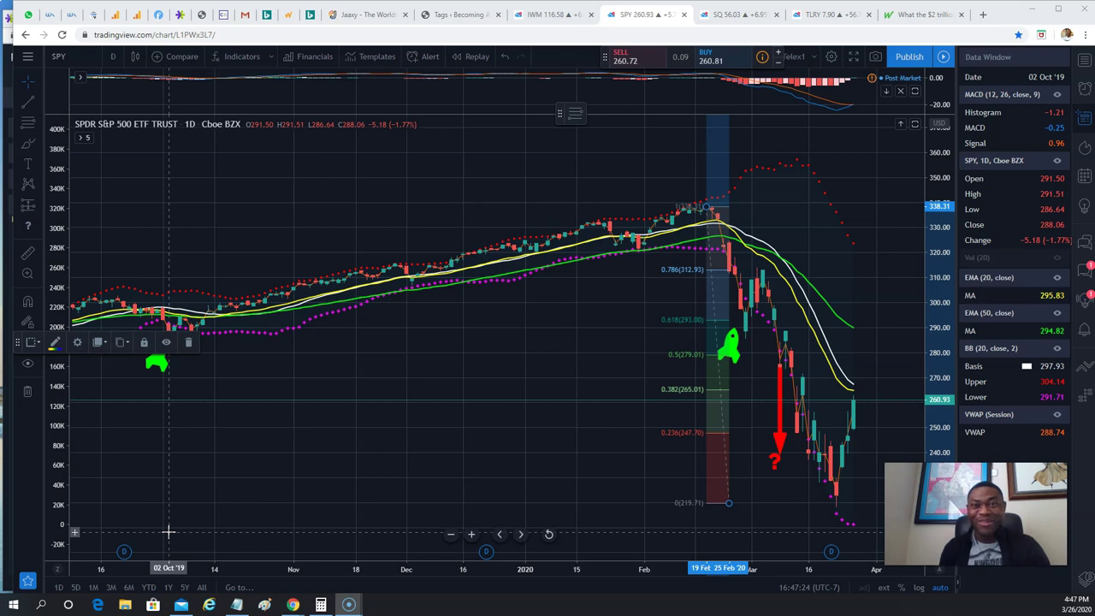
# Delete the existing Fib Retracement drawing from the SPY daily chart.
pyautogui.click(196, 533)
pyautogui.click(682, 379)
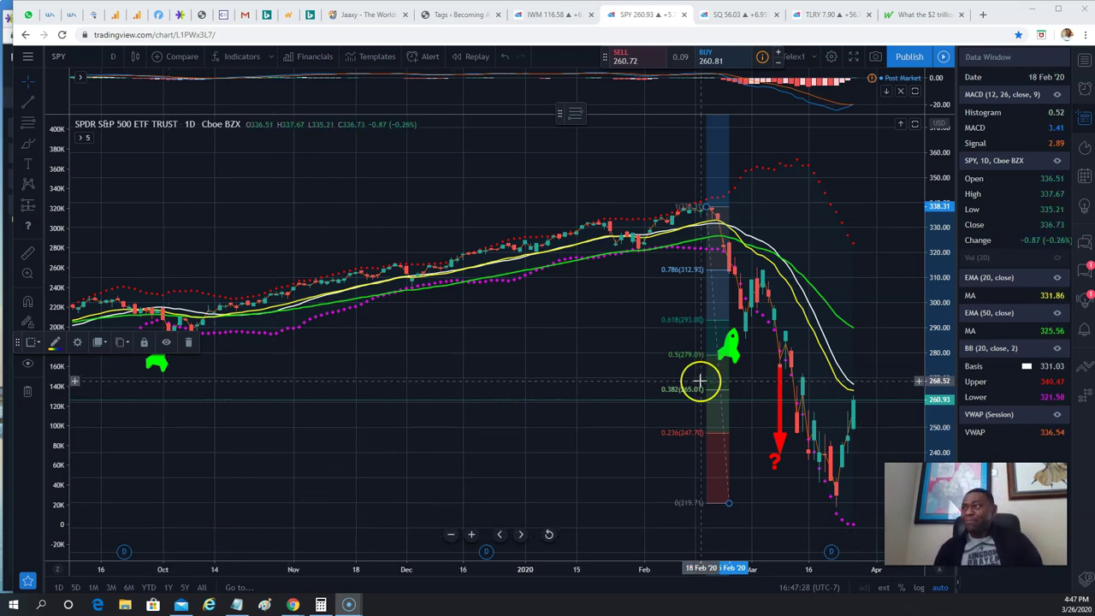
pyautogui.click(693, 379)
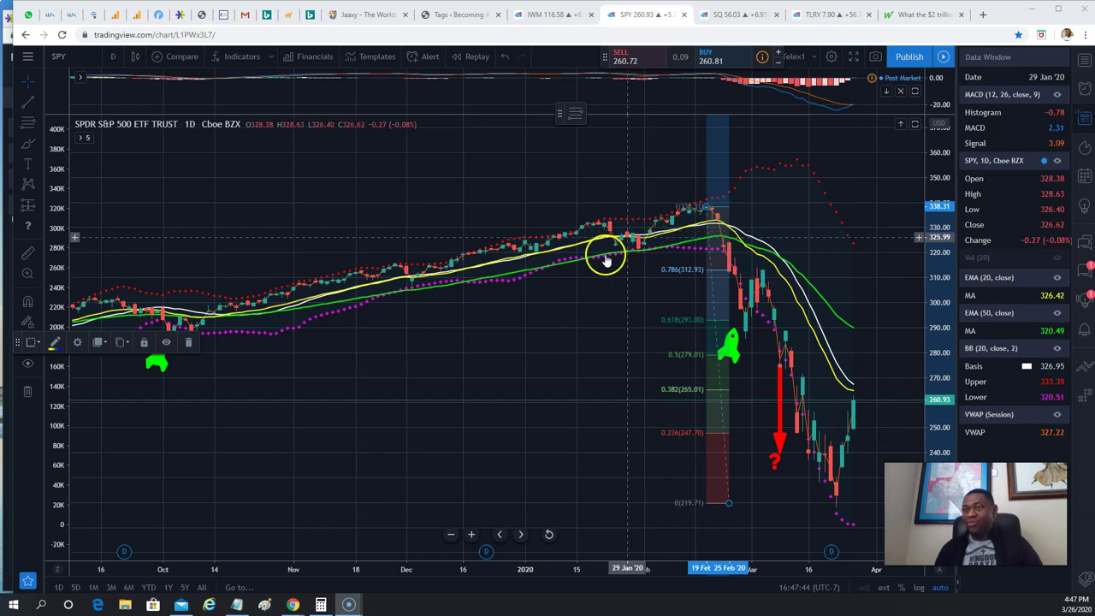
pyautogui.click(189, 342)
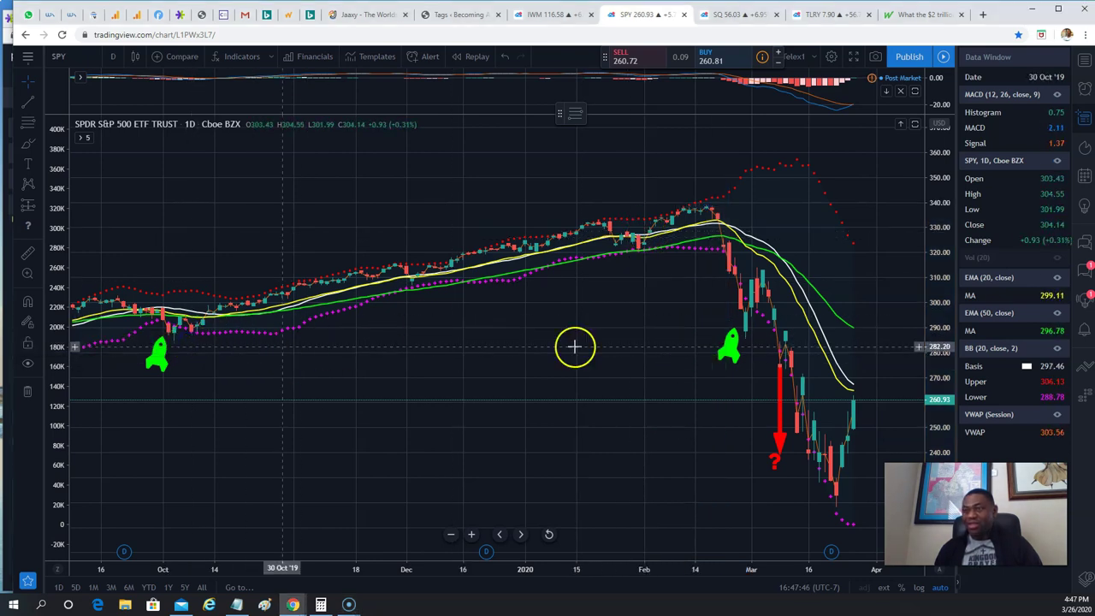
# Zoom in on the SPY chart to examine the February–March 2020 decline.
pyautogui.click(471, 534)
pyautogui.click(472, 535)
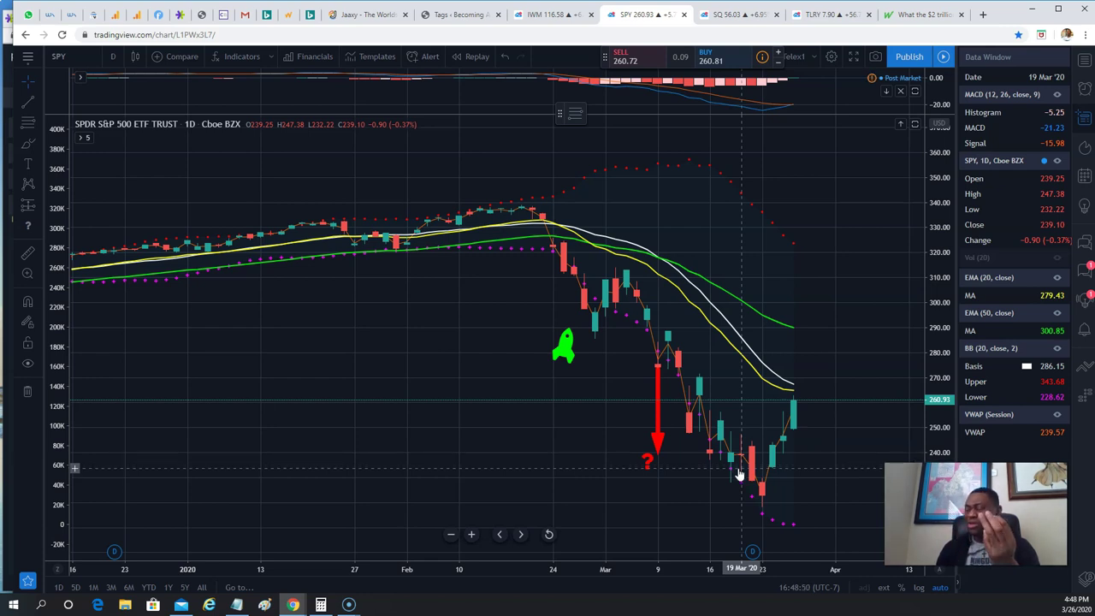
pyautogui.click(710, 475)
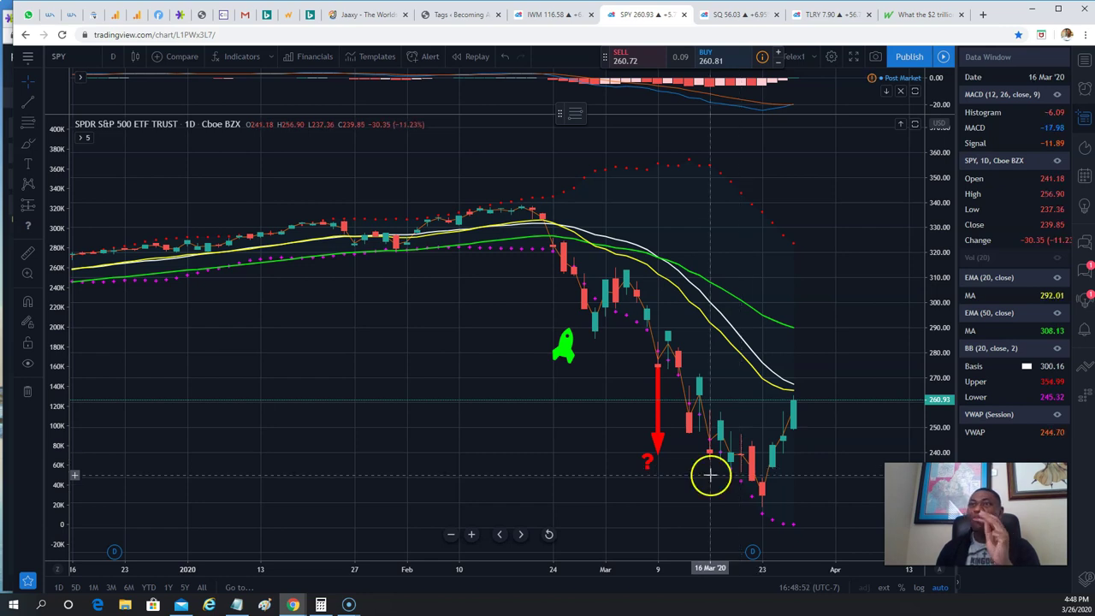
pyautogui.click(646, 313)
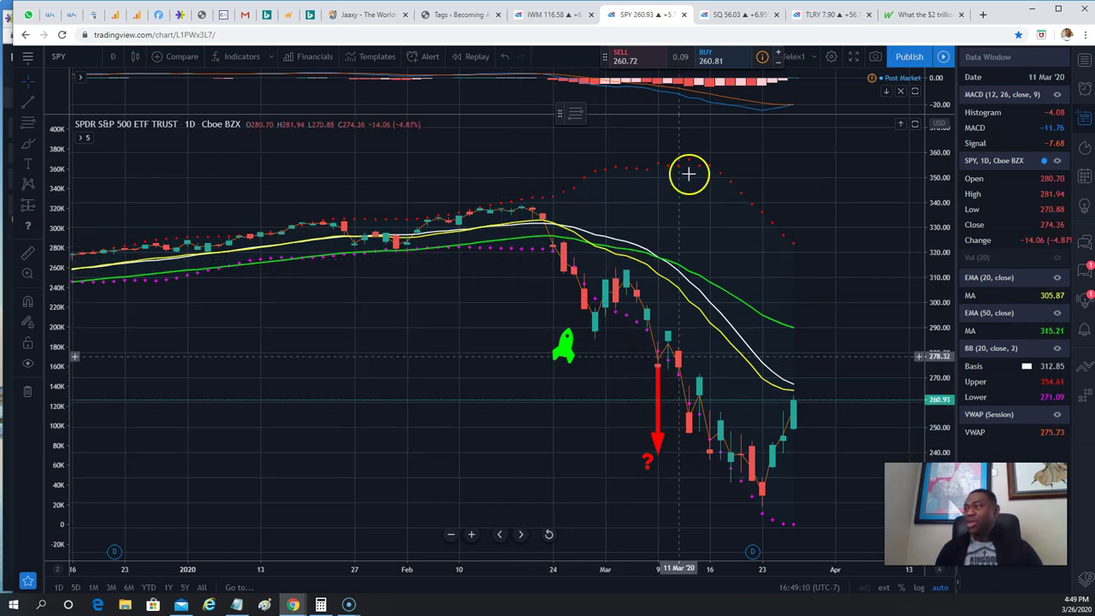
# Switch to the IWM chart and delete its existing Fib Retracement drawing.
pyautogui.click(545, 16)
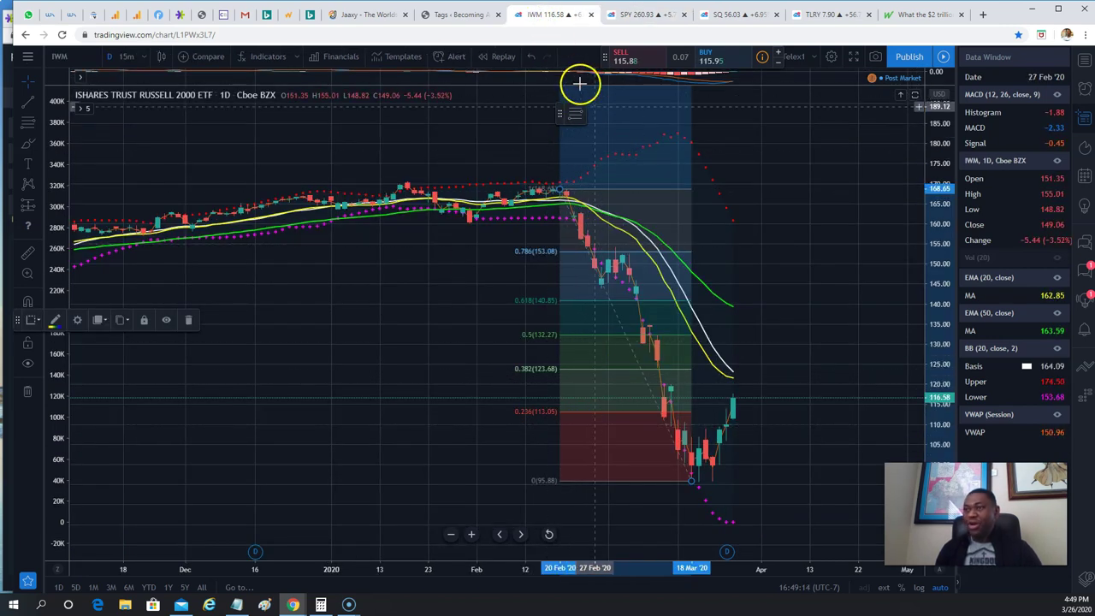
pyautogui.click(190, 320)
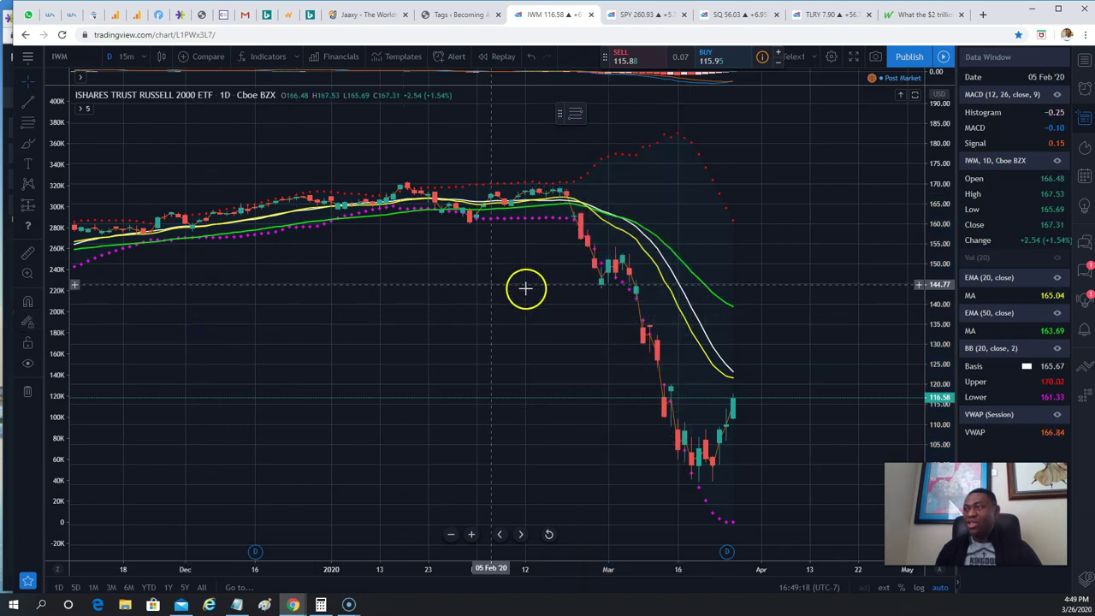
pyautogui.click(579, 132)
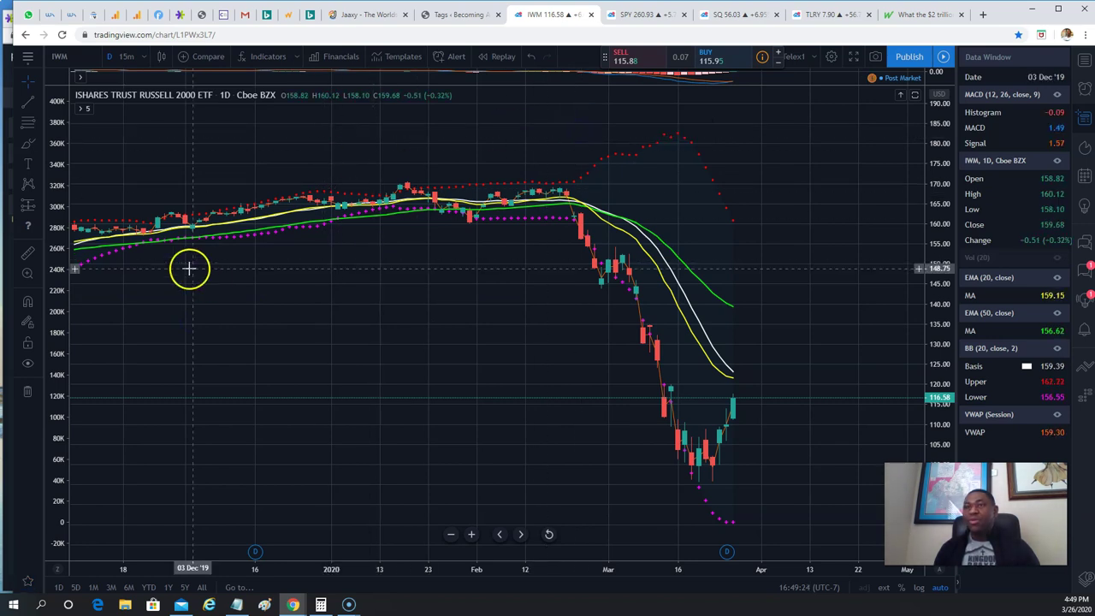
pyautogui.click(28, 126)
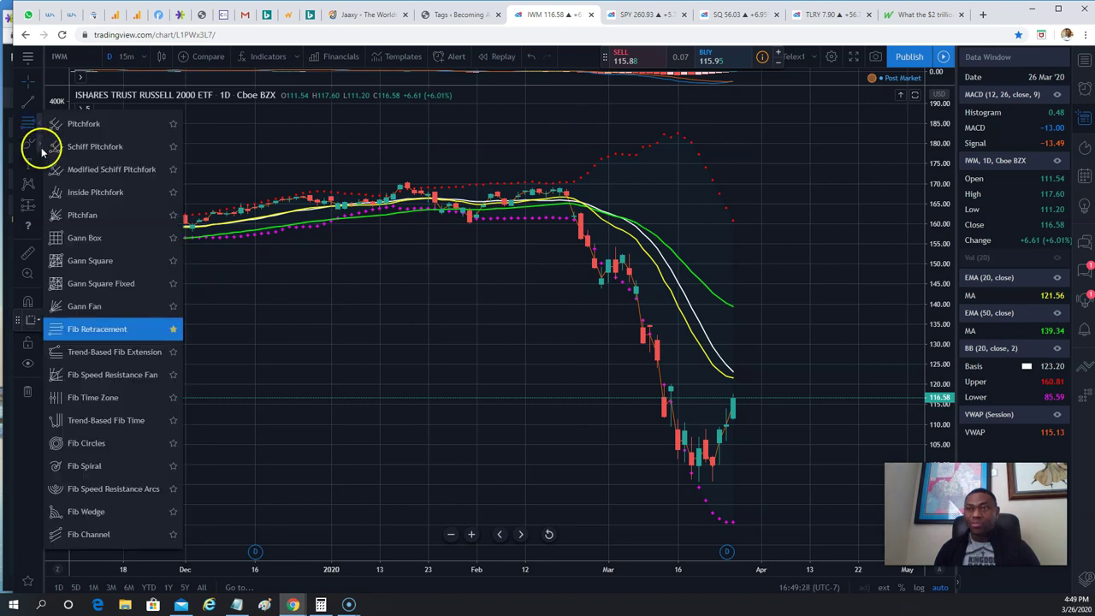
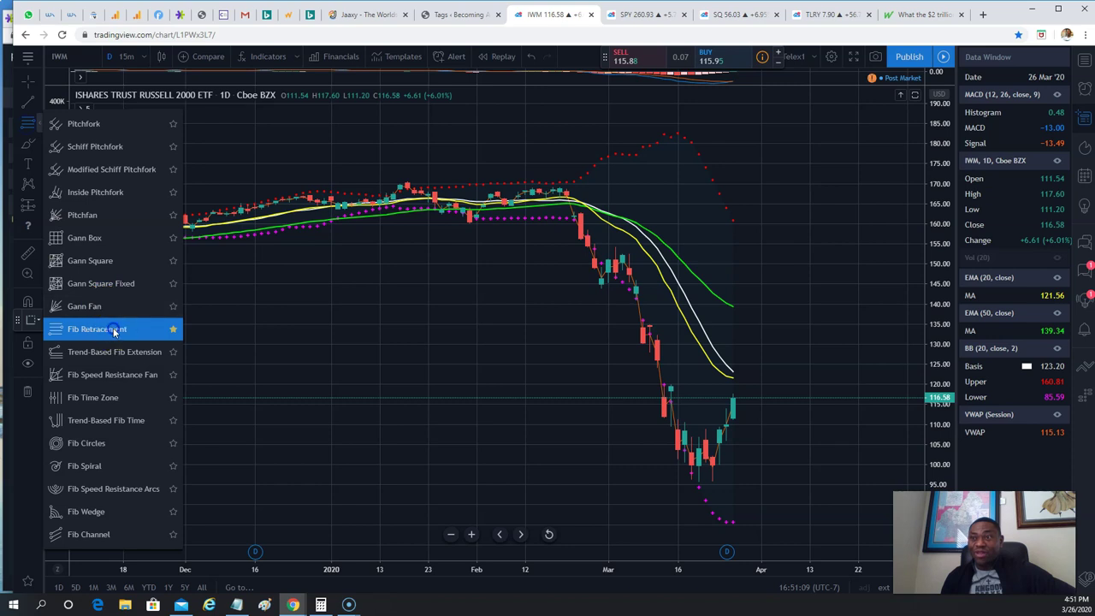
pyautogui.moveTo(115, 329)
pyautogui.mouseDown()
pyautogui.moveTo(74, 362)
pyautogui.moveTo(105, 330)
pyautogui.moveTo(111, 264)
pyautogui.moveTo(150, 188)
pyautogui.moveTo(117, 255)
pyautogui.moveTo(113, 322)
pyautogui.mouseUp()
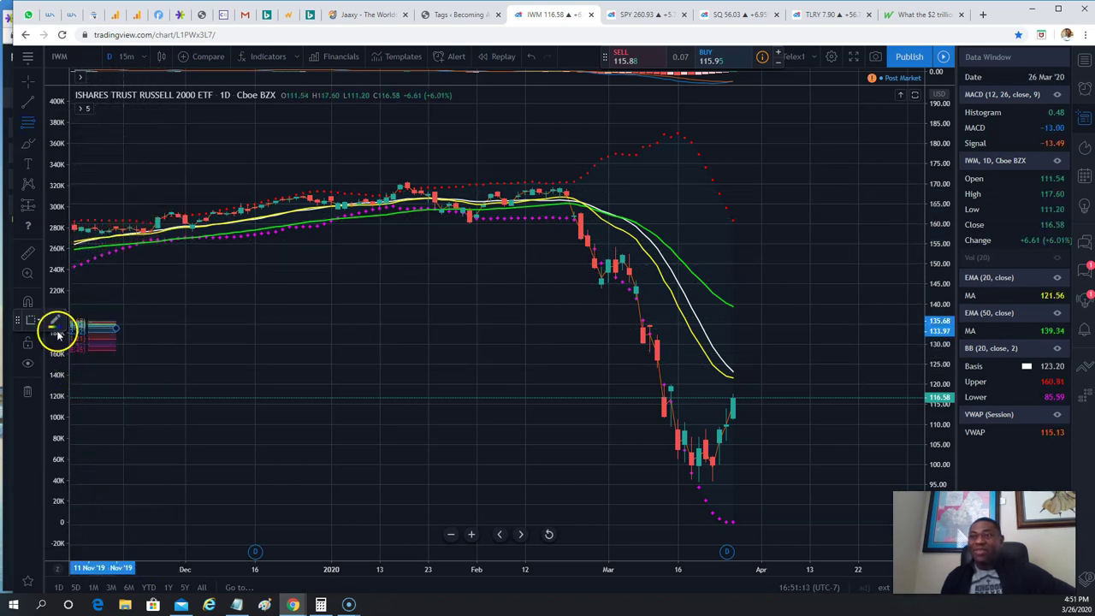
pyautogui.click(54, 321)
pyautogui.click(26, 428)
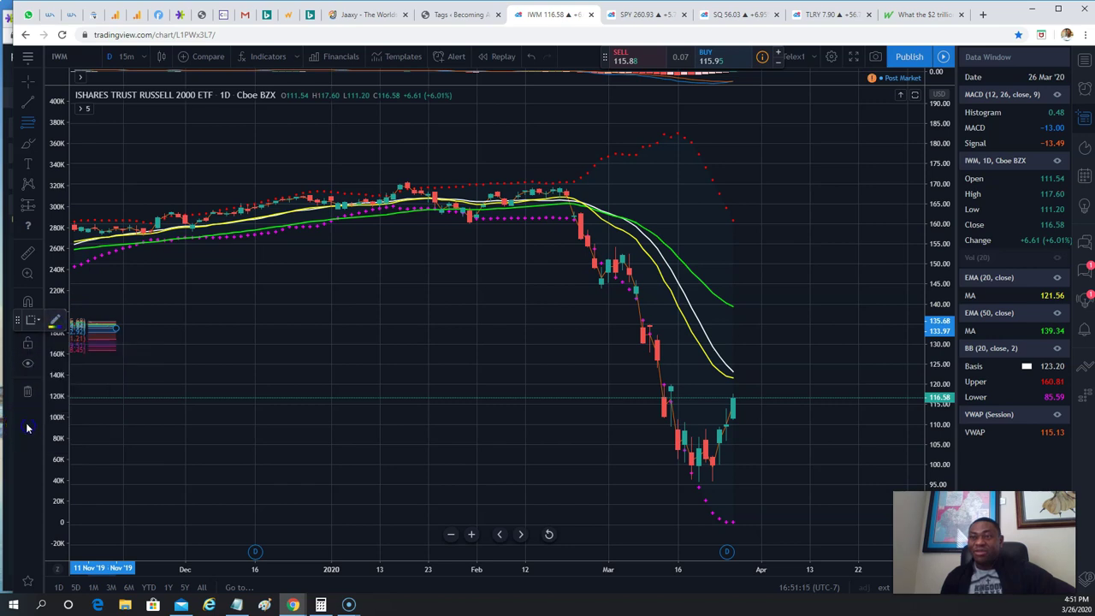
pyautogui.click(100, 330)
pyautogui.click(188, 316)
pyautogui.click(52, 171)
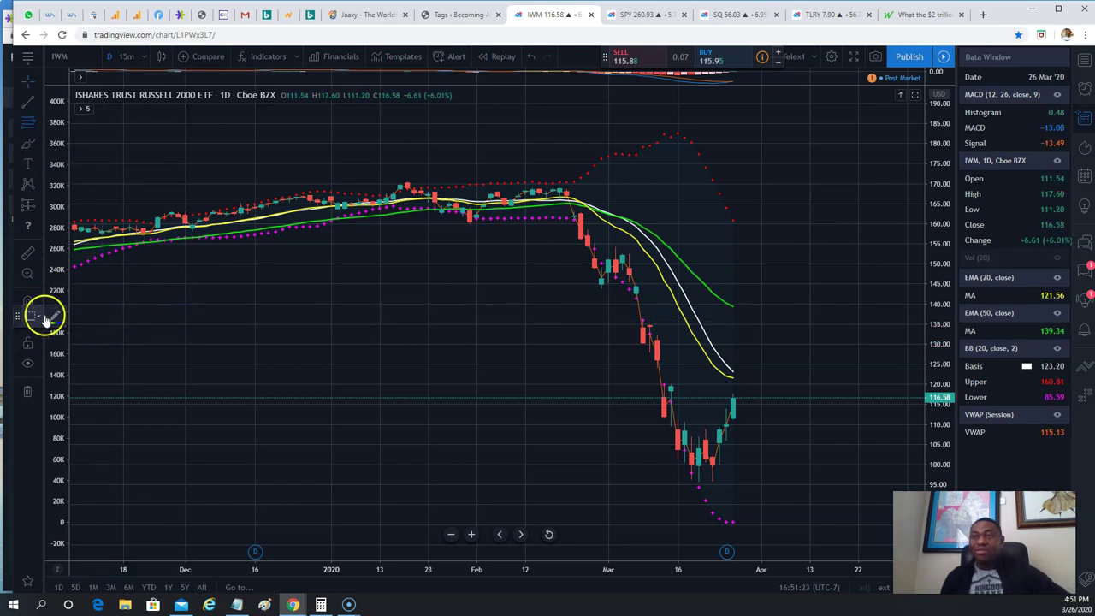
pyautogui.click(54, 320)
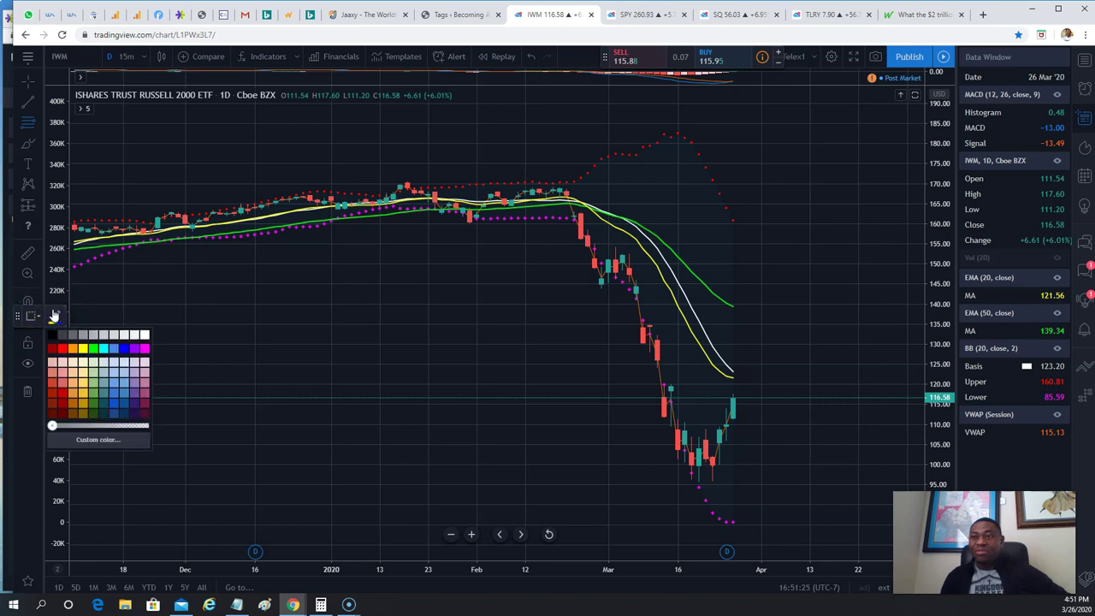
pyautogui.click(45, 411)
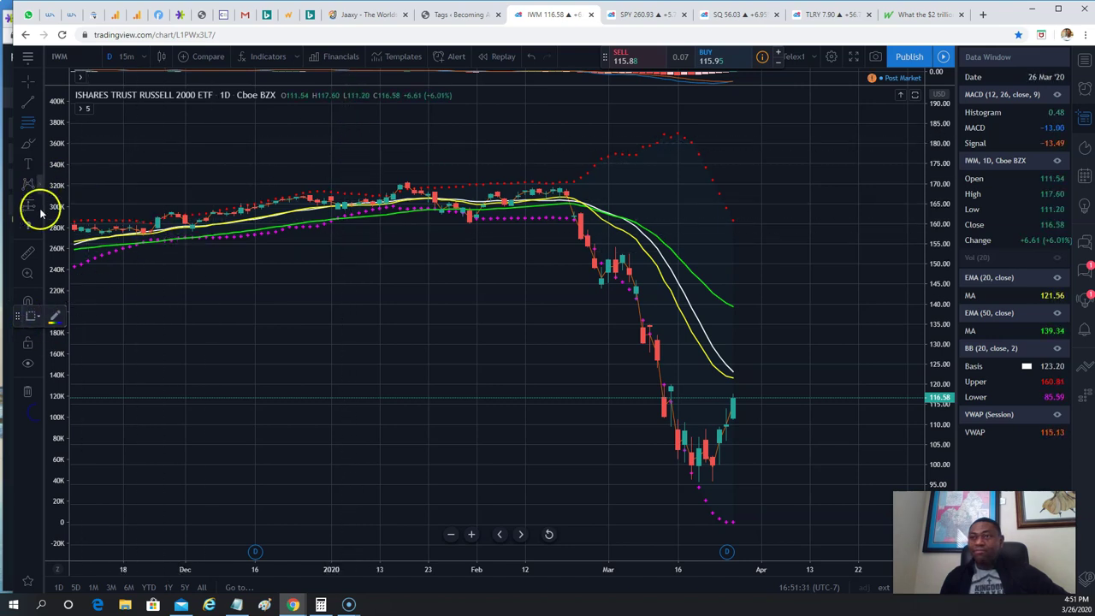
# Draw a Fib Retracement on the IWM chart from the 20 Feb '20 high at about 168.08 to the 18 Mar '20 low at about 95.88.
pyautogui.click(30, 126)
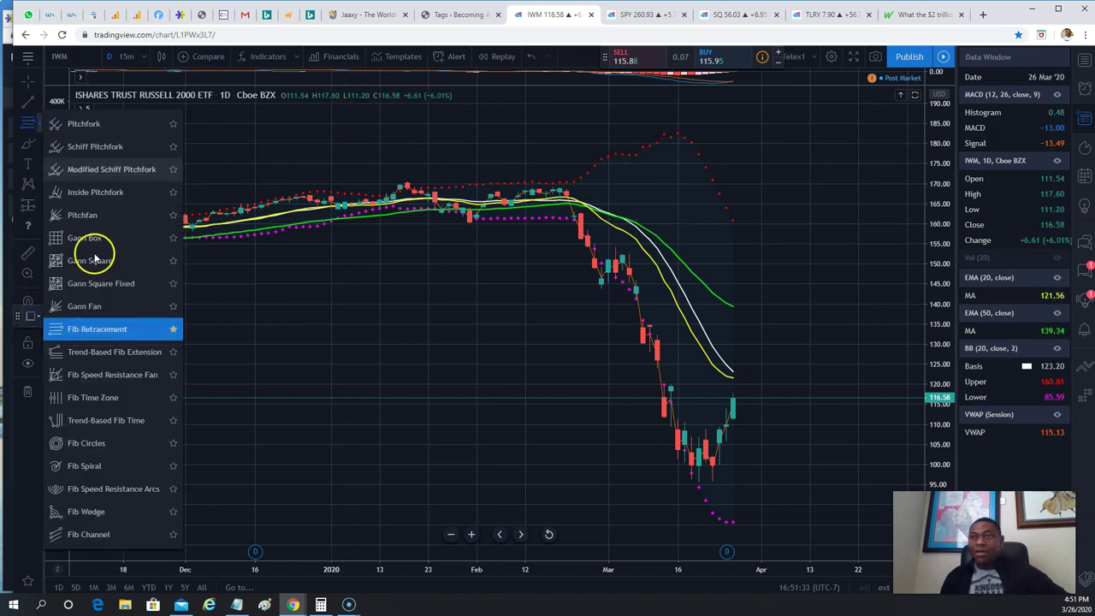
pyautogui.click(98, 256)
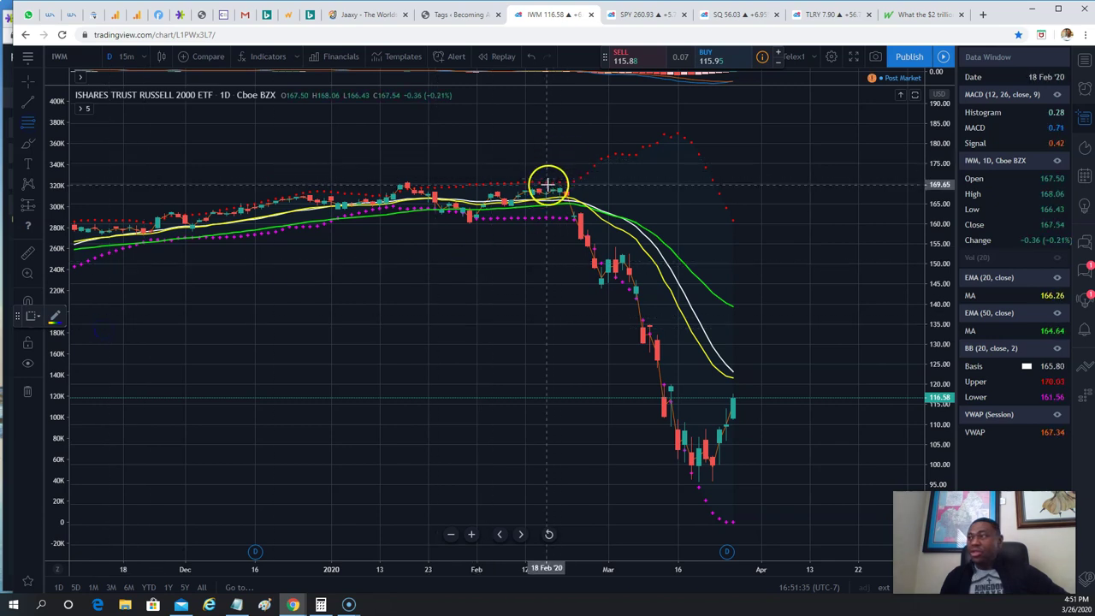
pyautogui.moveTo(562, 195); pyautogui.dragTo(692, 481)
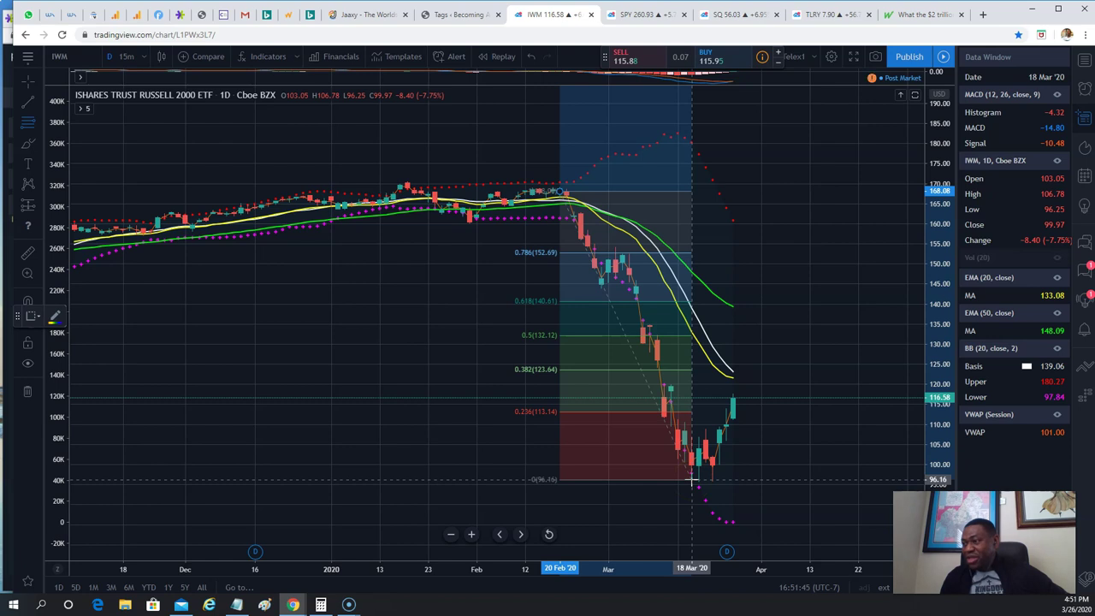
pyautogui.moveTo(692, 481); pyautogui.dragTo(691, 482)
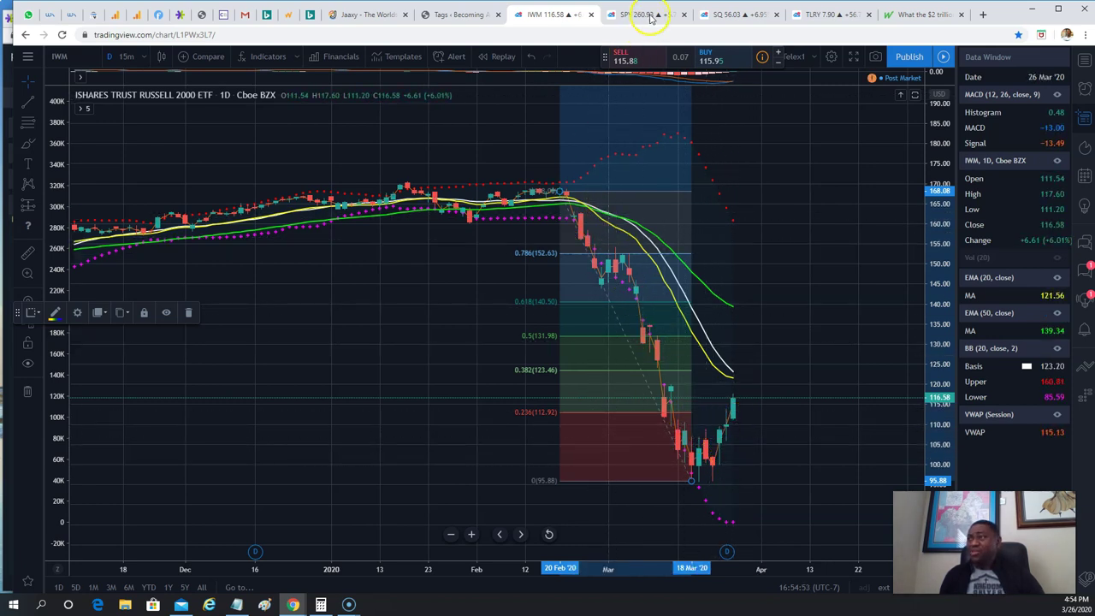
# On the SPY chart, draw a Fib Retracement from the 20 Feb '20 high at about 337.62 down to about 219.25 at 24 Feb '20.
pyautogui.click(632, 16)
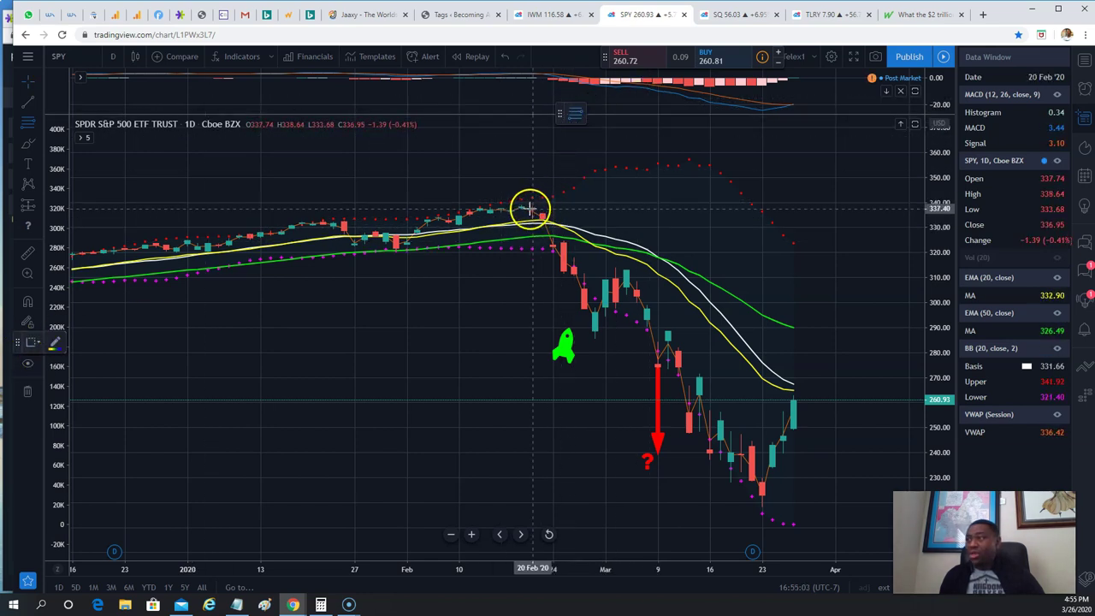
pyautogui.moveTo(531, 207); pyautogui.dragTo(556, 503)
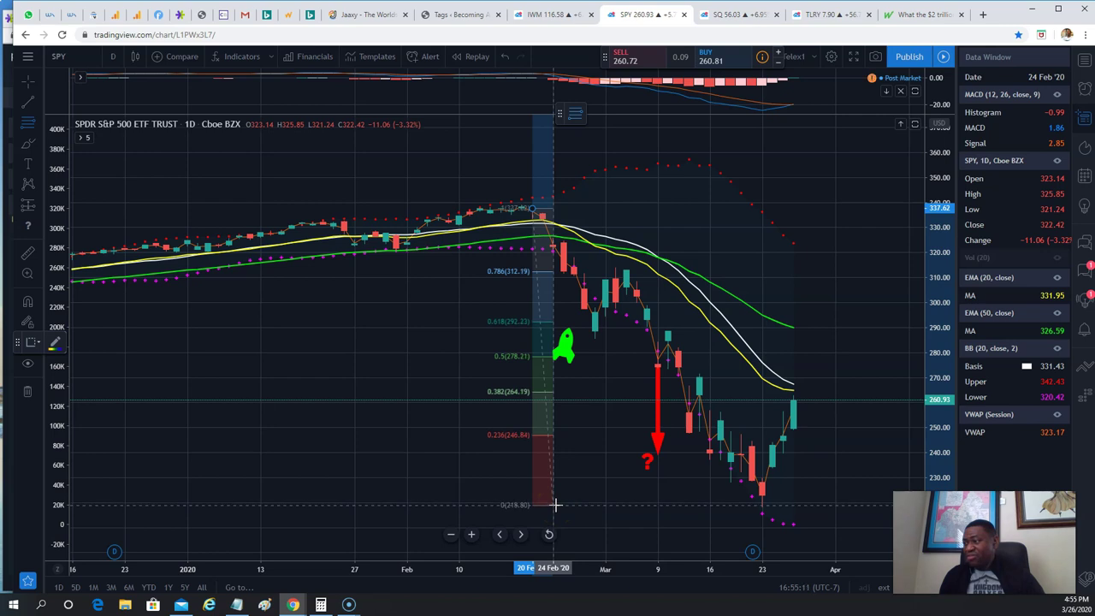
pyautogui.moveTo(555, 504); pyautogui.dragTo(553, 503)
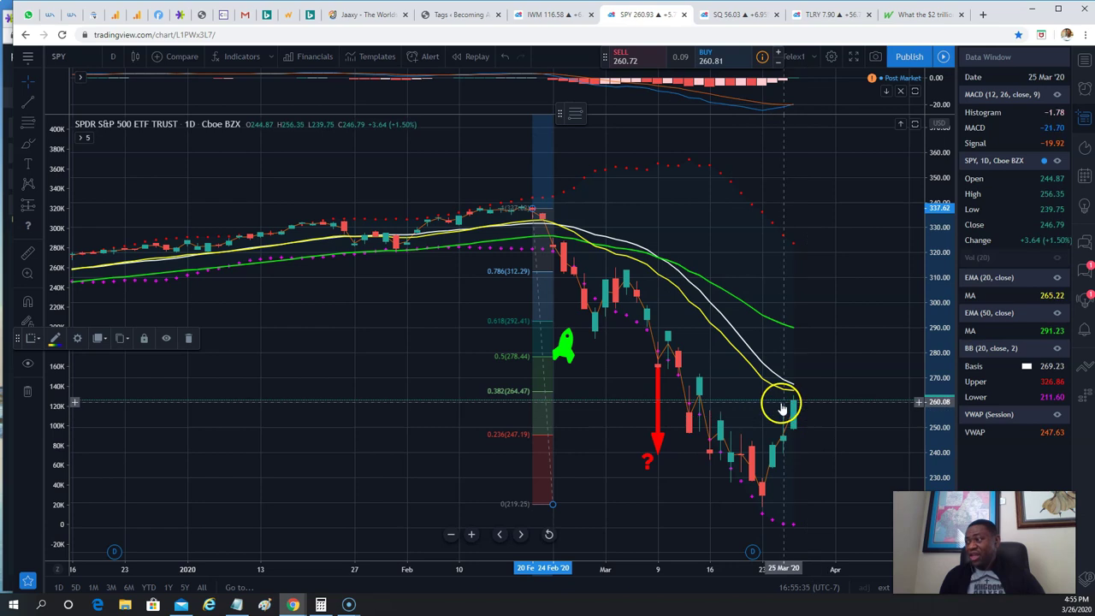
# Switch to the SQ chart, shrink the MACD pane to enlarge the price pane, and shift the view to leave room after the latest candles.
pyautogui.click(726, 15)
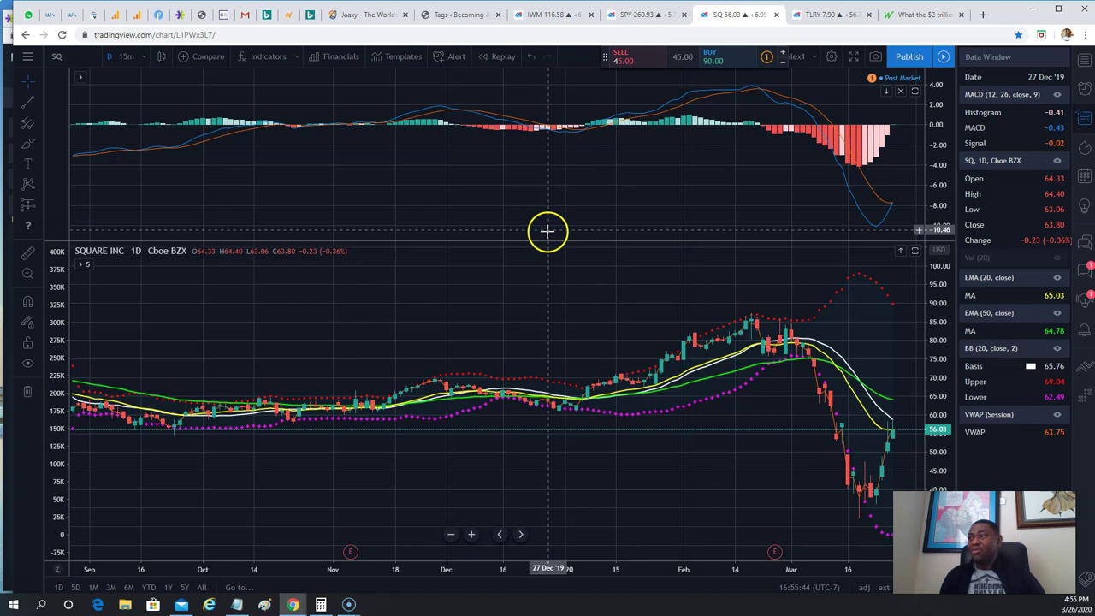
pyautogui.moveTo(540, 242); pyautogui.dragTo(515, 88)
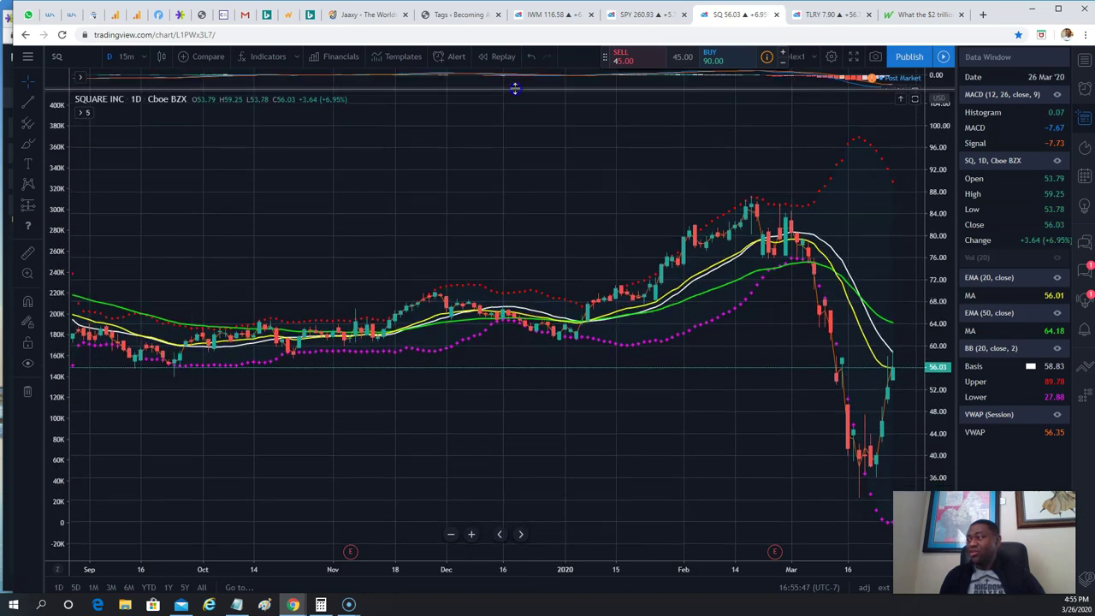
pyautogui.click(522, 534)
pyautogui.moveTo(525, 537); pyautogui.dragTo(500, 539)
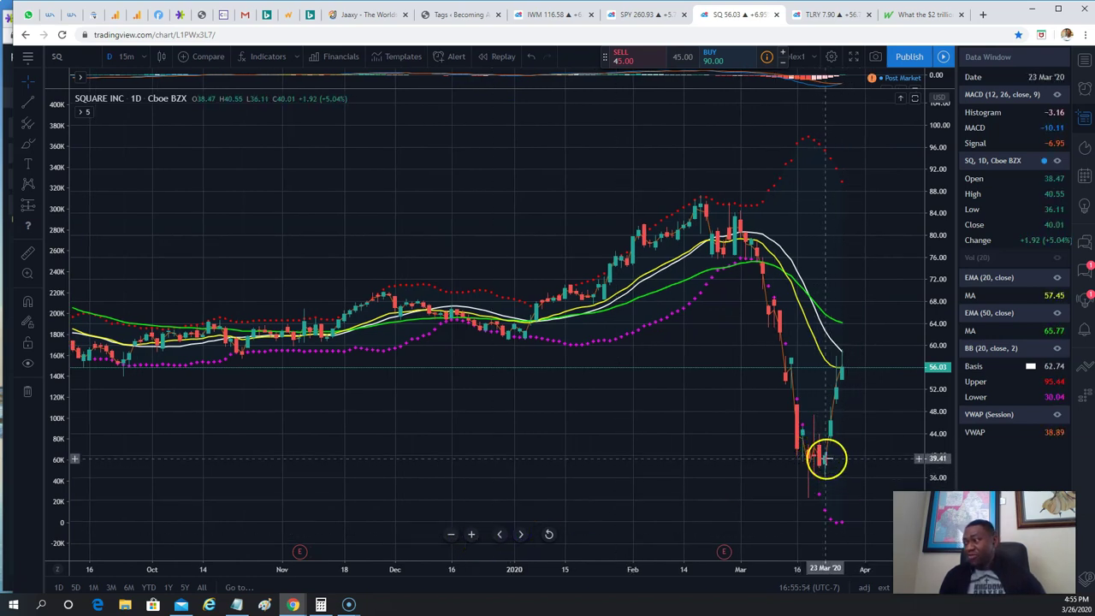
pyautogui.click(26, 125)
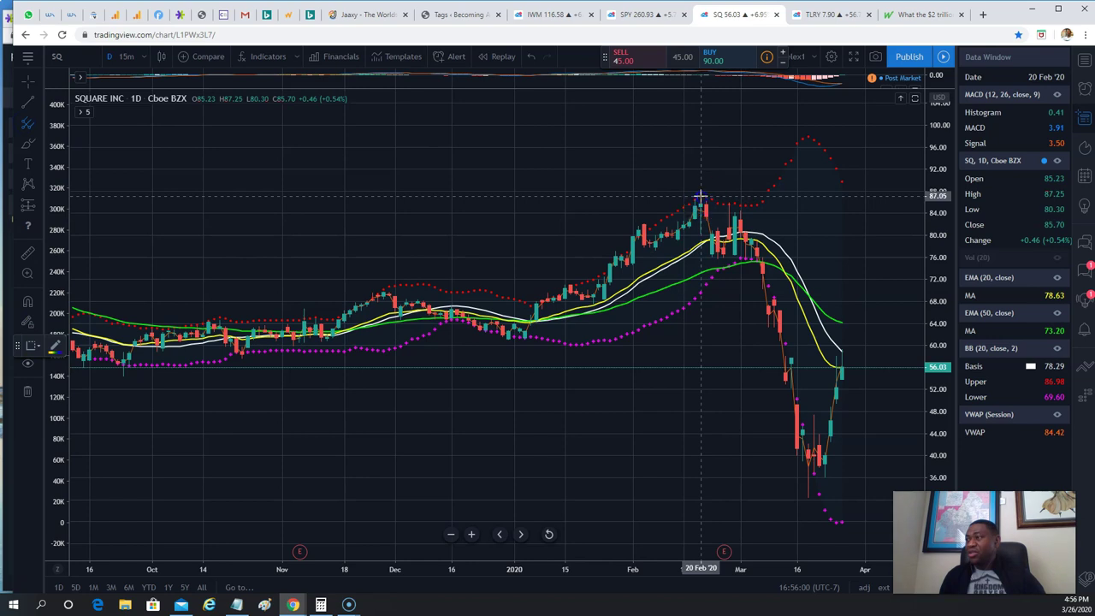
pyautogui.click(702, 497)
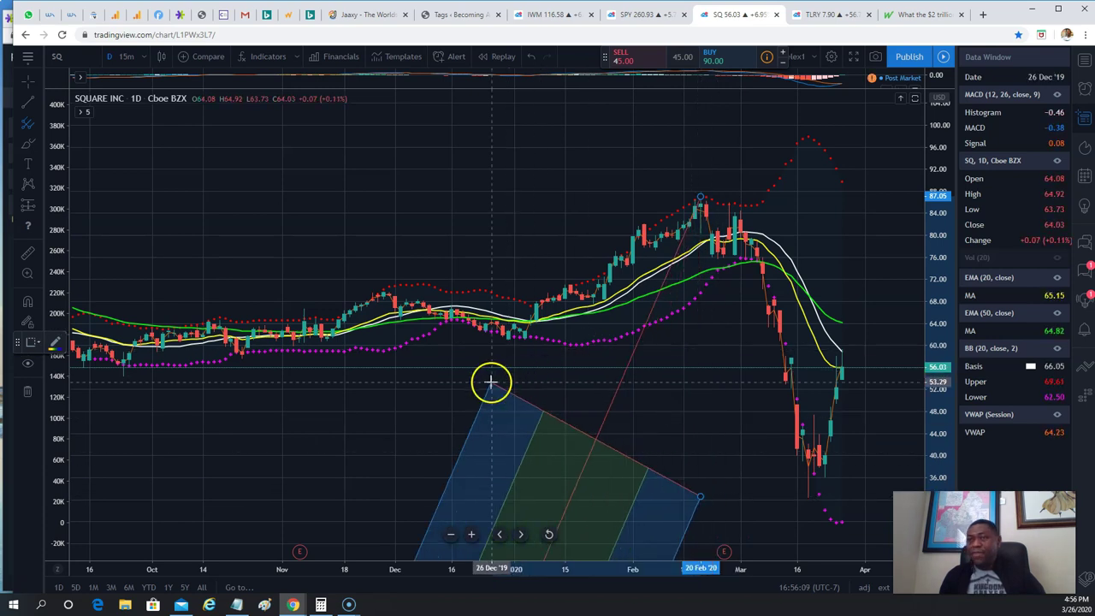
pyautogui.click(617, 398)
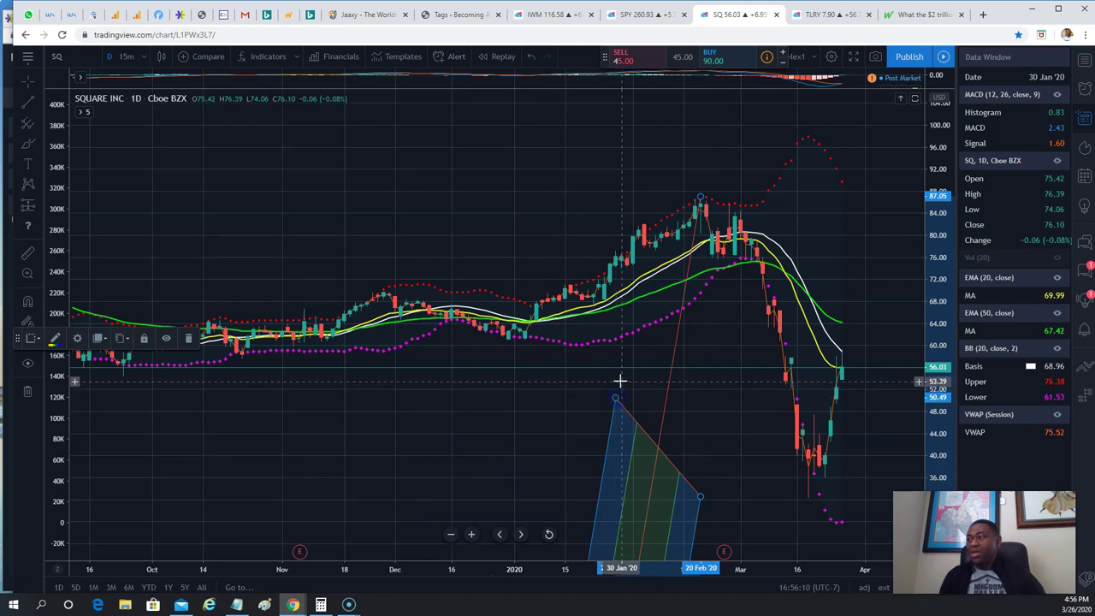
pyautogui.click(27, 391)
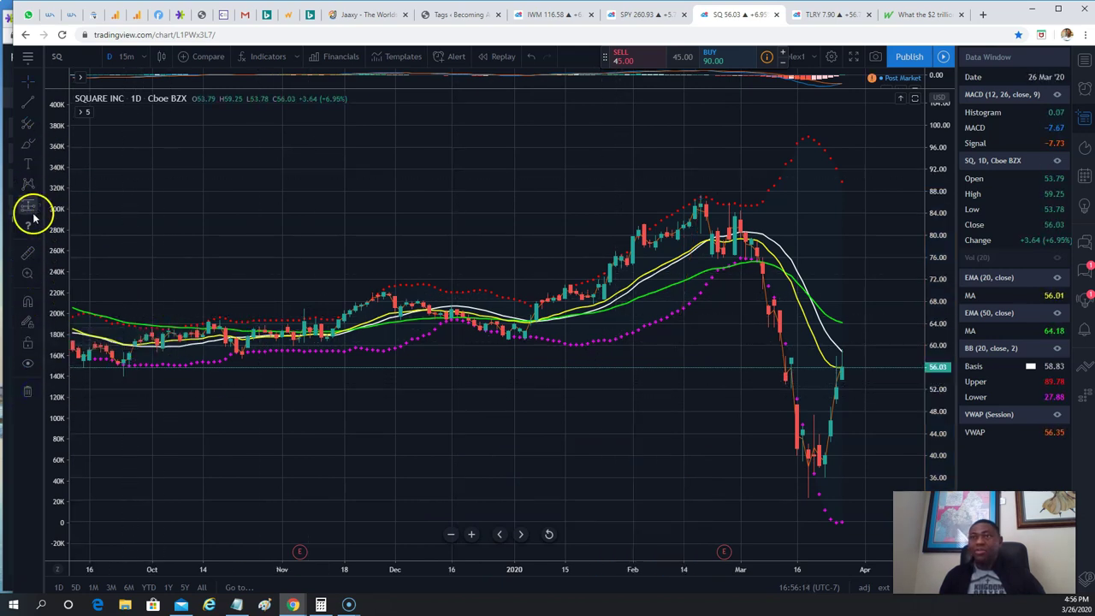
# Draw a Fib Retracement on the SQ chart from the 20 Feb '20 high at about 86.74 down to about 32.67 at 24 Feb '20.
pyautogui.click(37, 128)
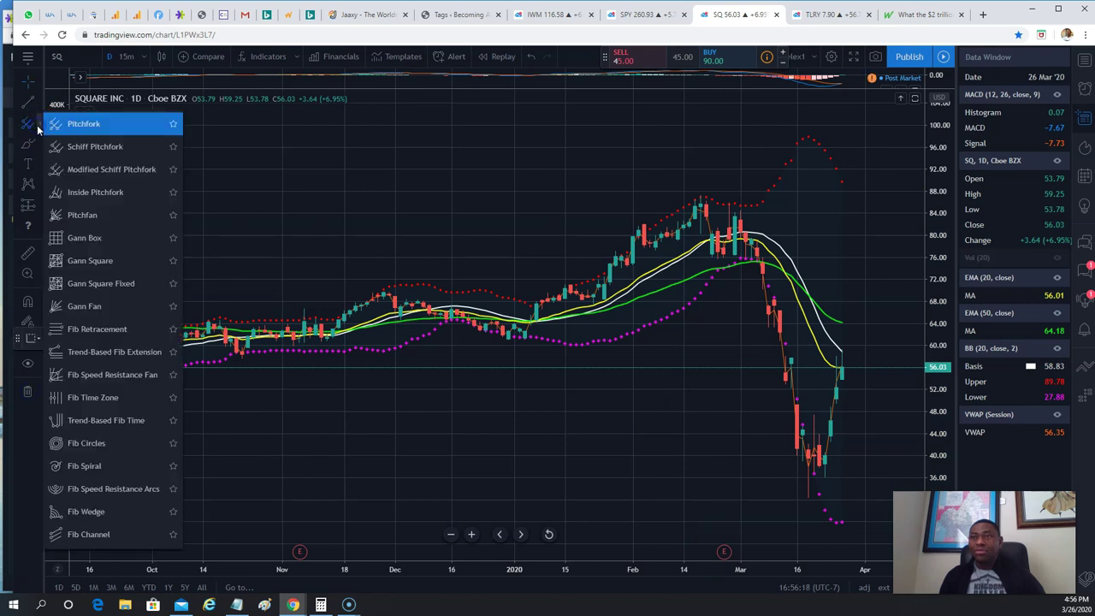
pyautogui.click(83, 335)
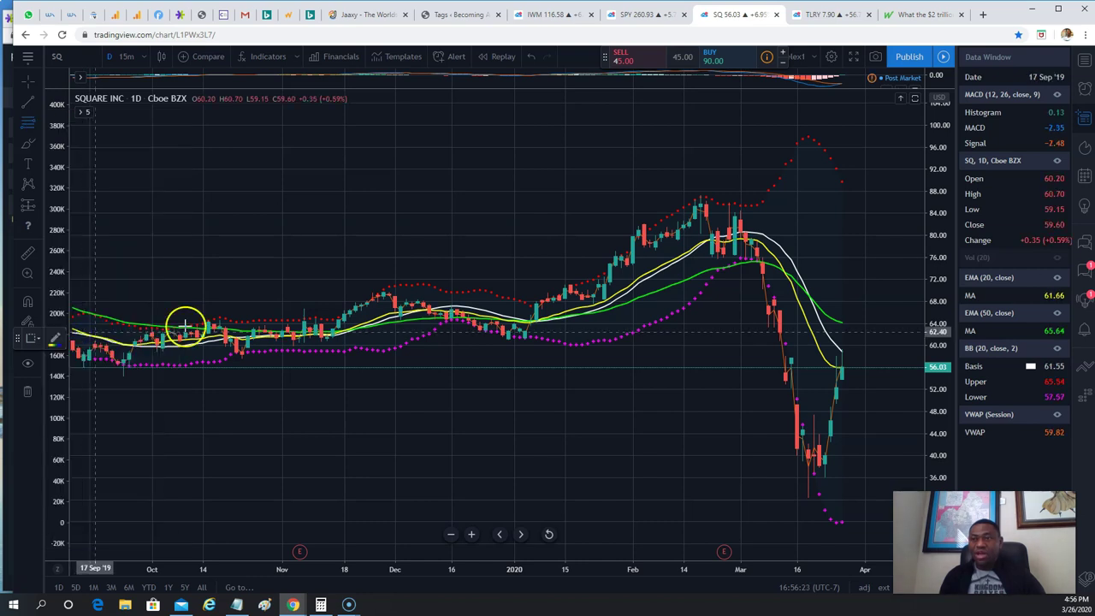
pyautogui.click(700, 199)
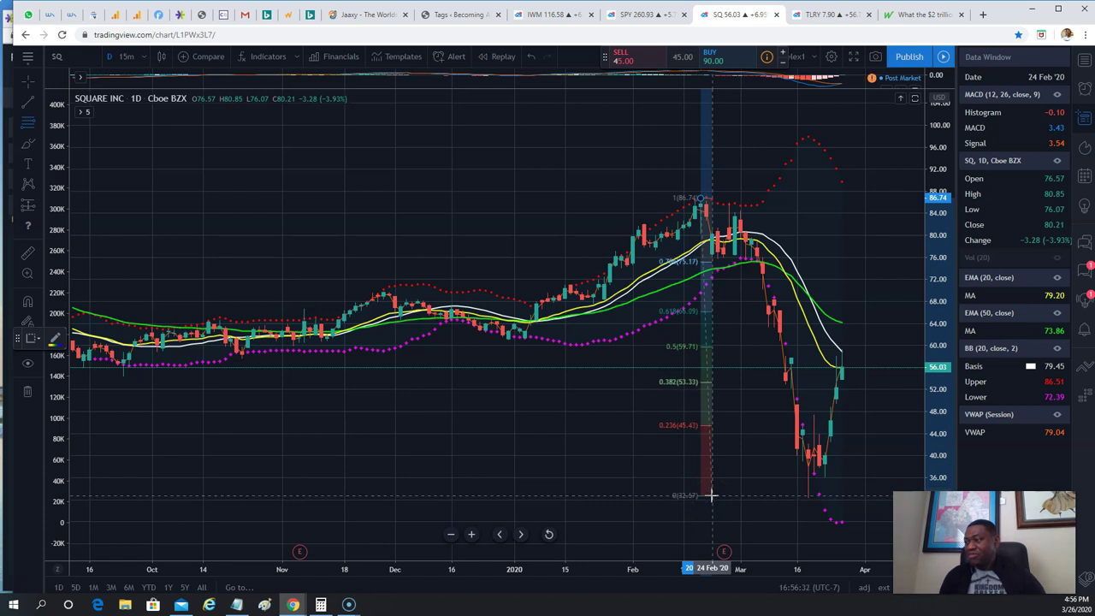
pyautogui.click(711, 495)
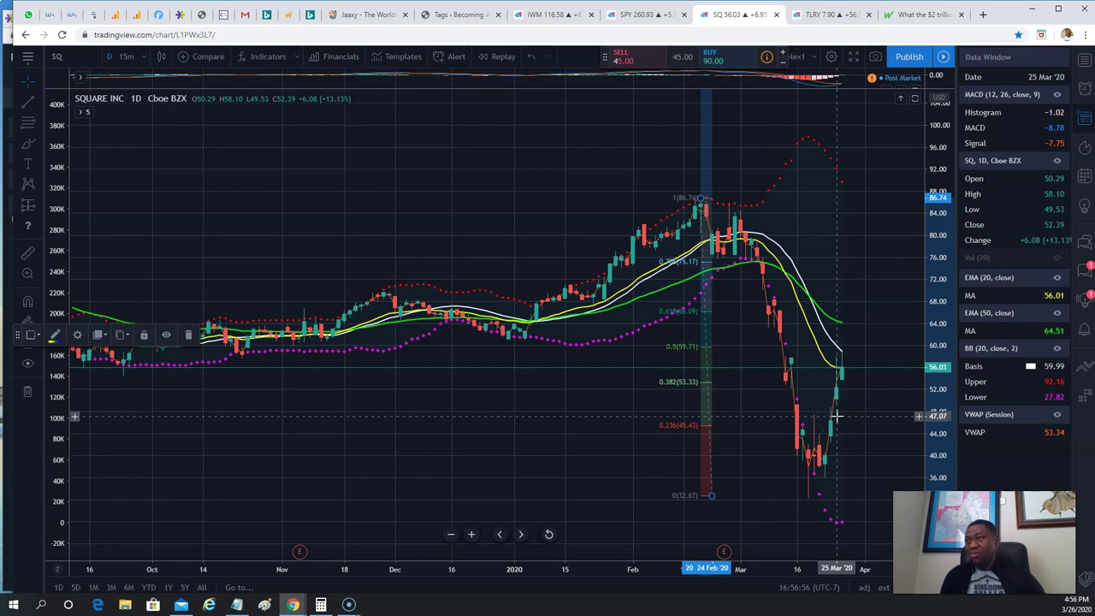
pyautogui.click(844, 402)
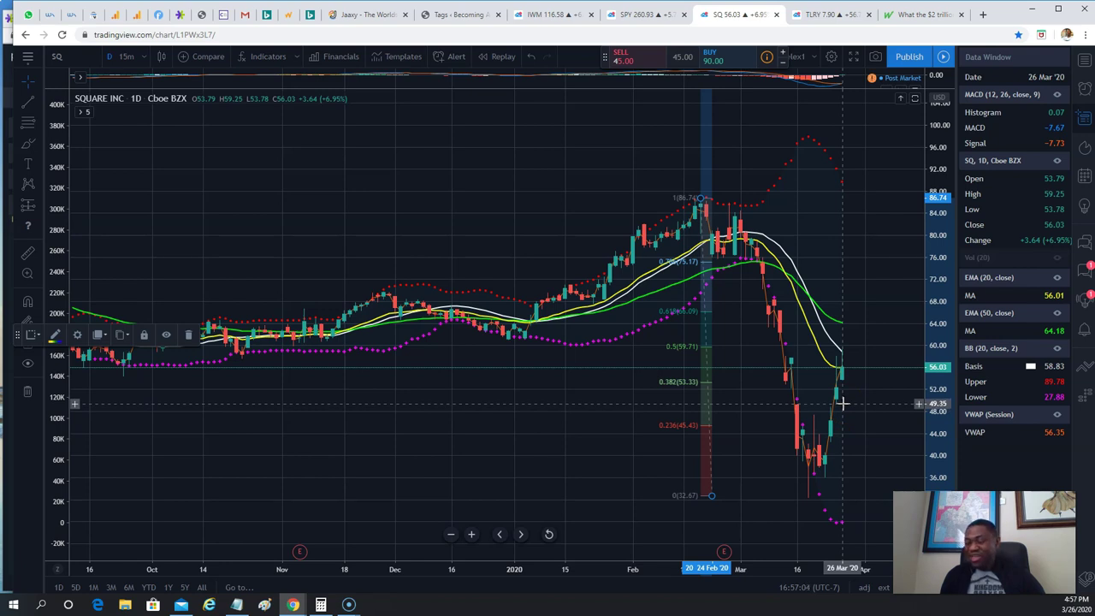
# Examine the SQ rebound from the March '20 low against the Fib Retracement levels at a closer scale.
pyautogui.click(845, 385)
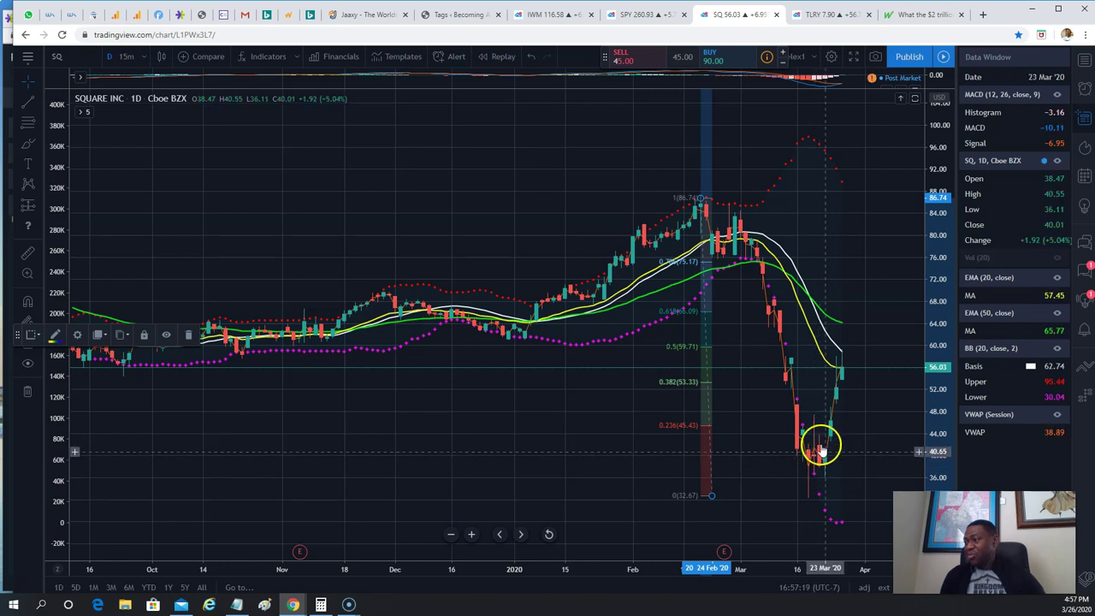
pyautogui.click(472, 534)
pyautogui.click(472, 535)
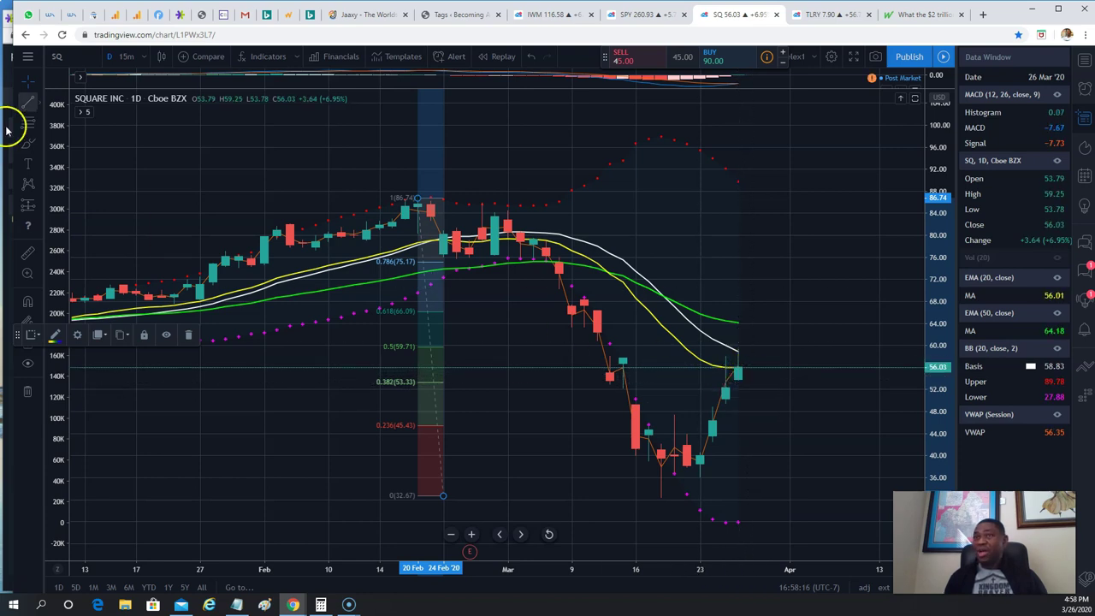
# Replace the SQ chart with the XOM (Exxon Mobil) chart.
pyautogui.click(71, 54)
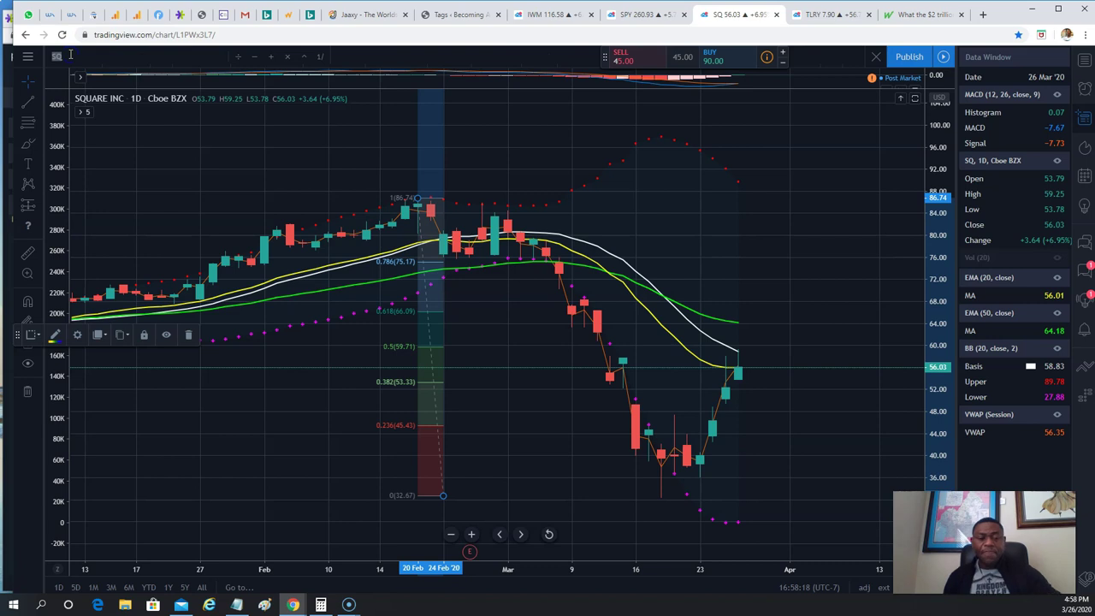
pyautogui.write('XOM')
pyautogui.click(152, 92)
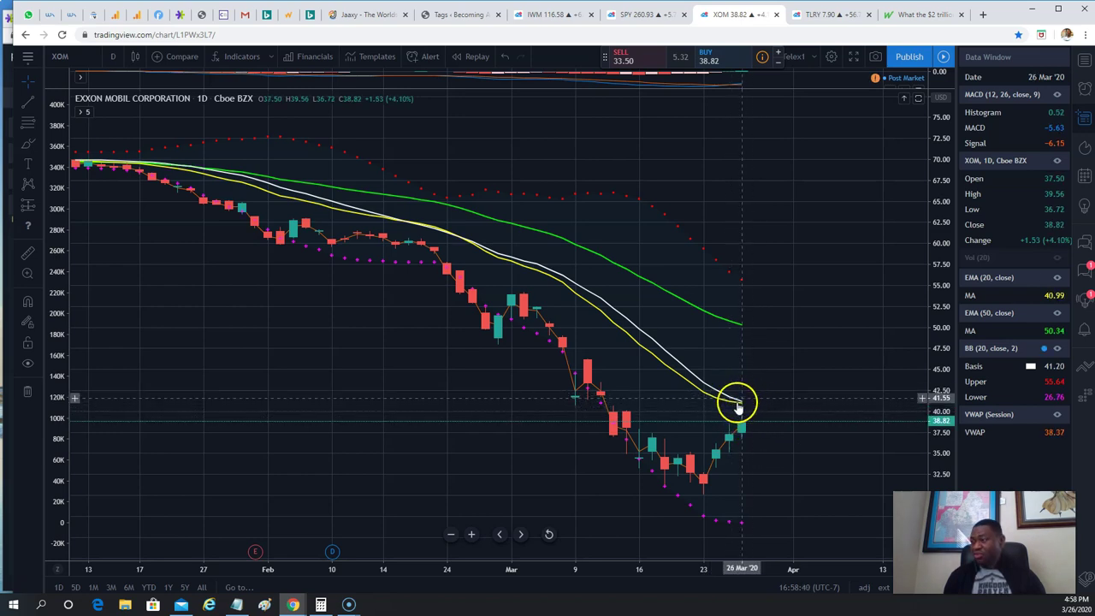
# Draw a Fib Retracement on the XOM chart from the 3 Jan '20 high at about 71.37 down to about 31.18 at 2 Jan '20.
pyautogui.click(449, 537)
pyautogui.click(449, 537)
pyautogui.click(449, 537)
pyautogui.click(449, 536)
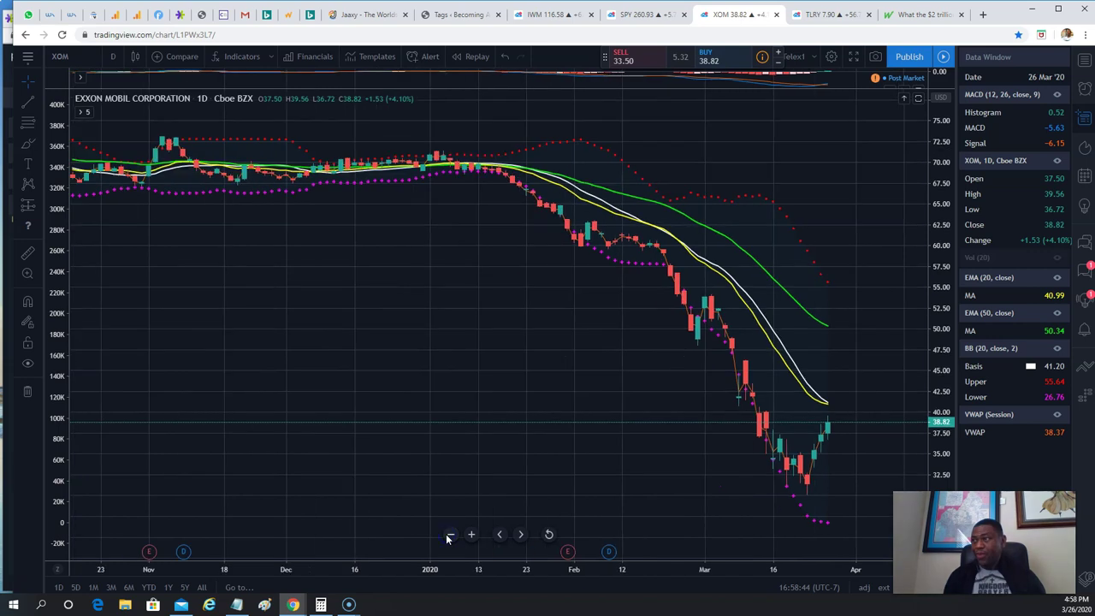
pyautogui.click(449, 537)
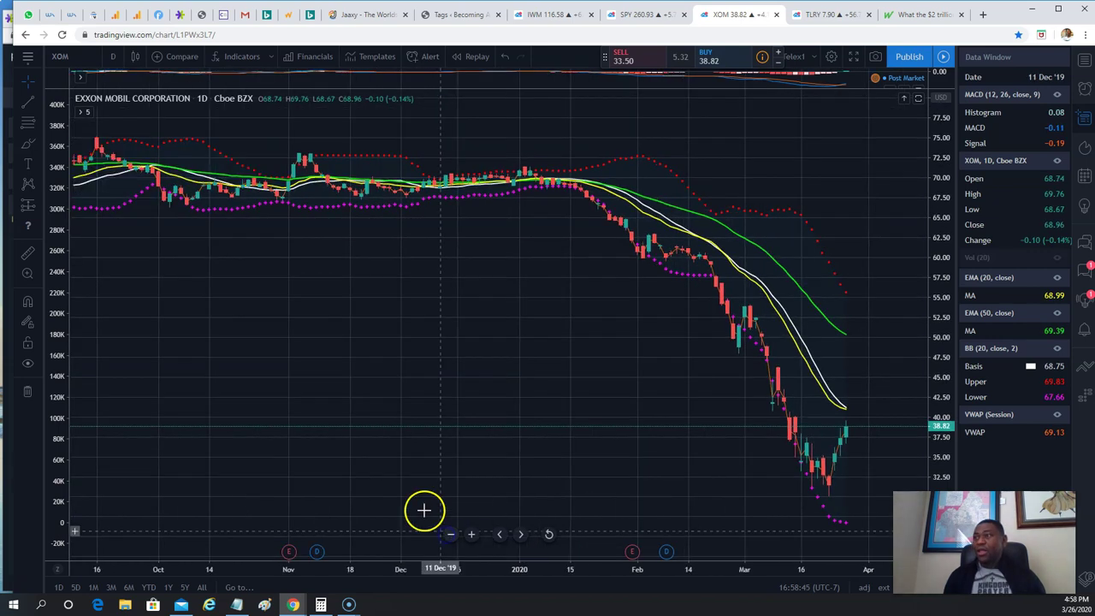
pyautogui.click(36, 122)
pyautogui.click(111, 334)
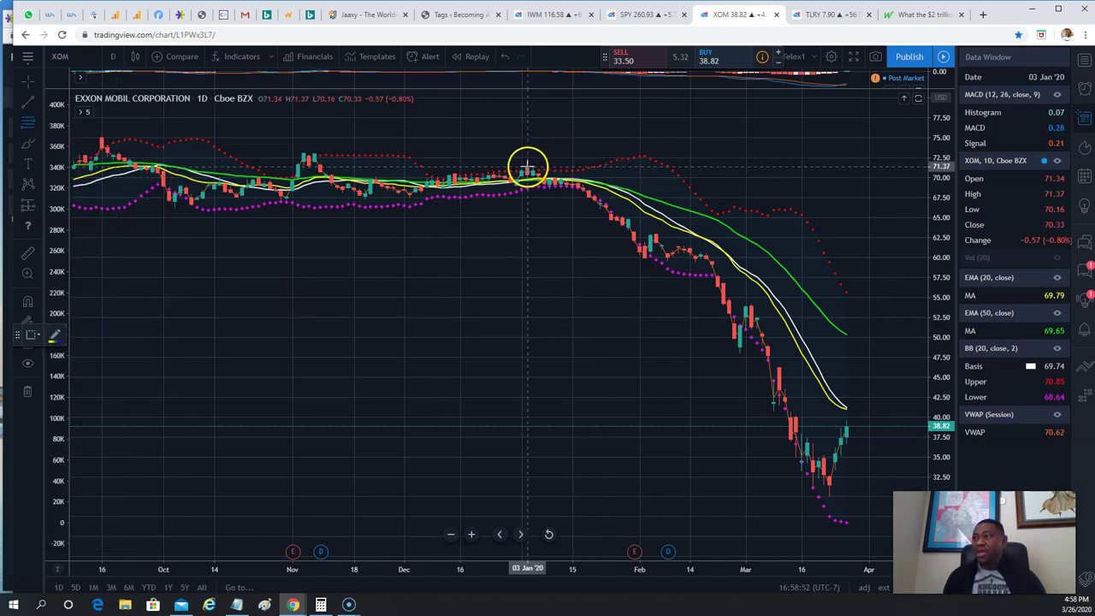
pyautogui.moveTo(533, 193)
pyautogui.mouseDown()
pyautogui.moveTo(506, 479)
pyautogui.moveTo(517, 496)
pyautogui.moveTo(519, 487)
pyautogui.mouseUp()
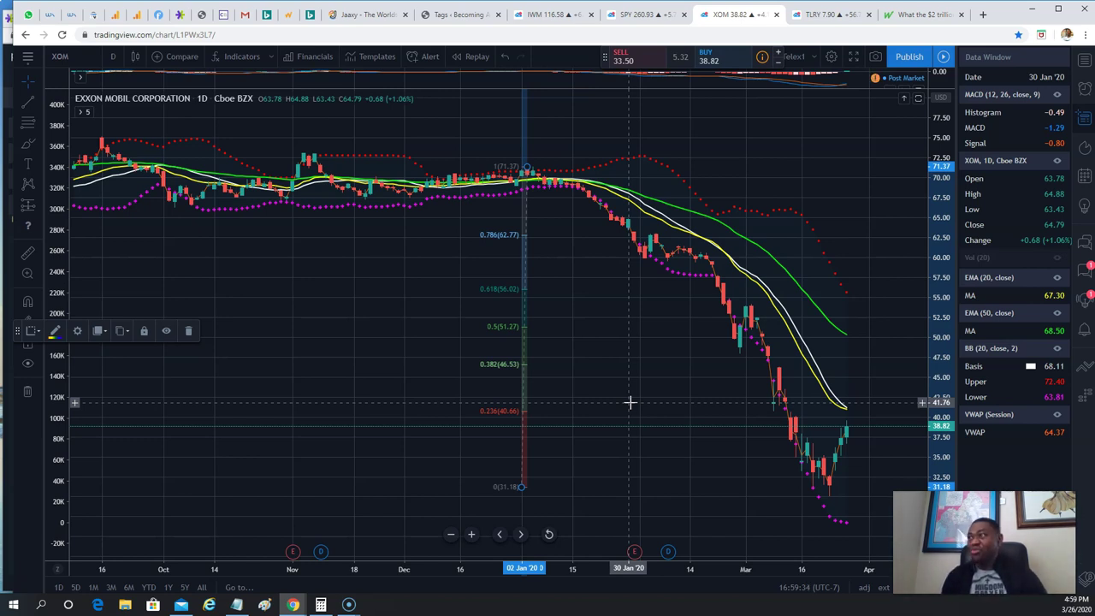
# Switch to the TLRY chart and set its interval to 15 minutes.
pyautogui.click(812, 17)
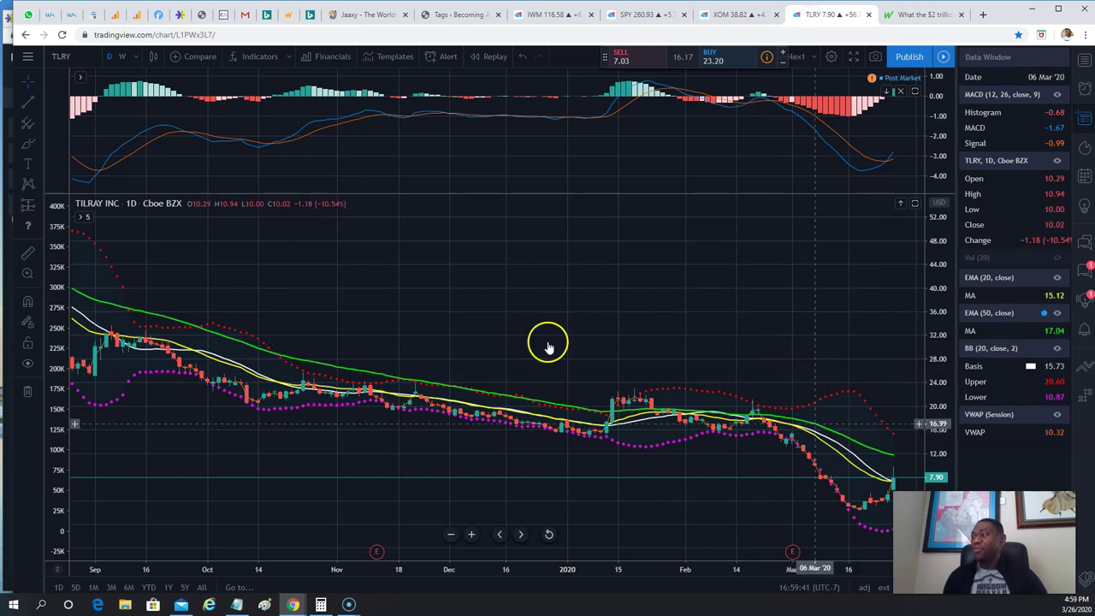
pyautogui.click(134, 57)
pyautogui.click(159, 248)
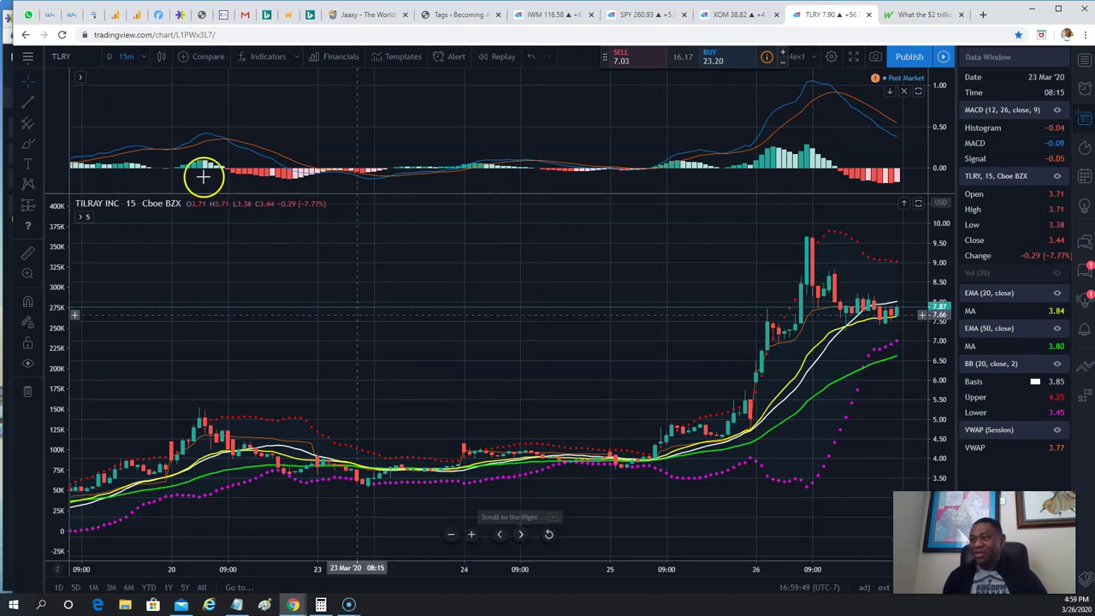
# Set the TLRY chart to the 1 week interval and examine the long-term decline and the latest weekly candles.
pyautogui.click(143, 57)
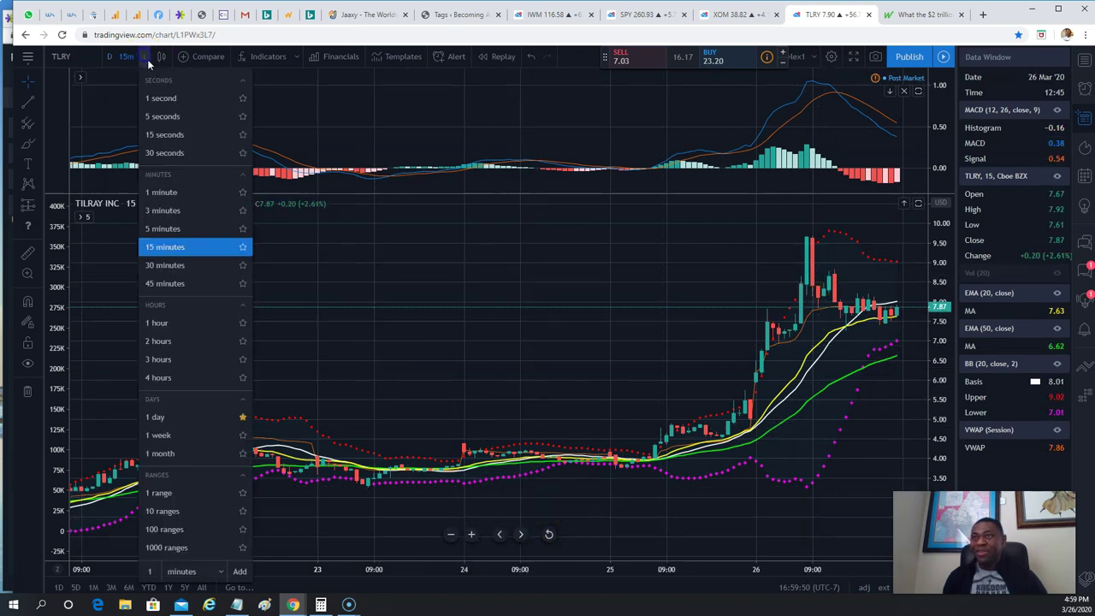
pyautogui.click(165, 435)
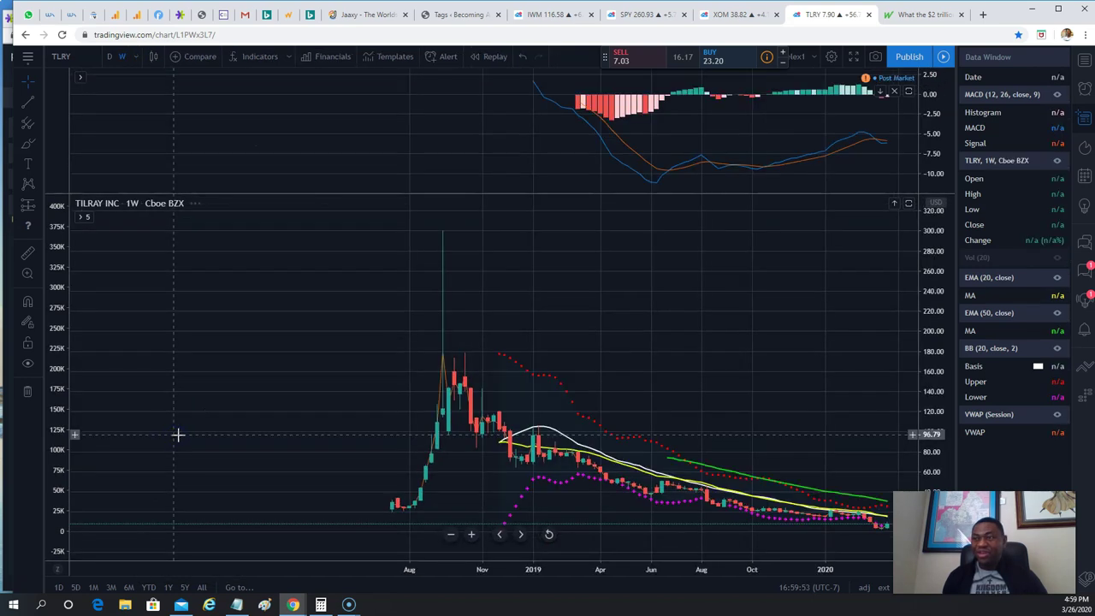
pyautogui.click(471, 535)
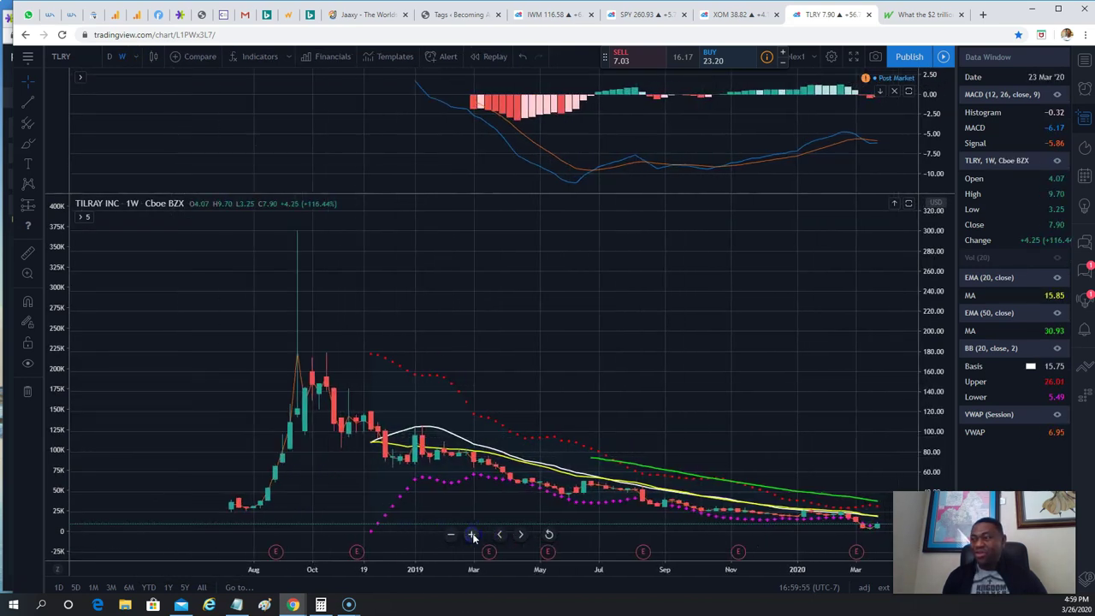
pyautogui.click(449, 536)
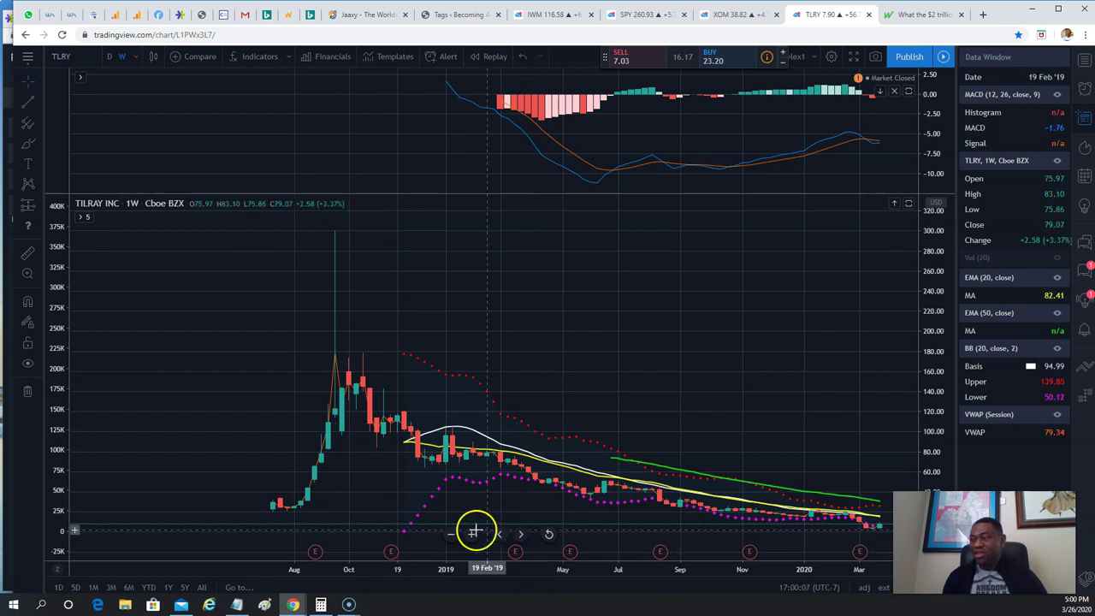
pyautogui.click(471, 535)
pyautogui.click(472, 535)
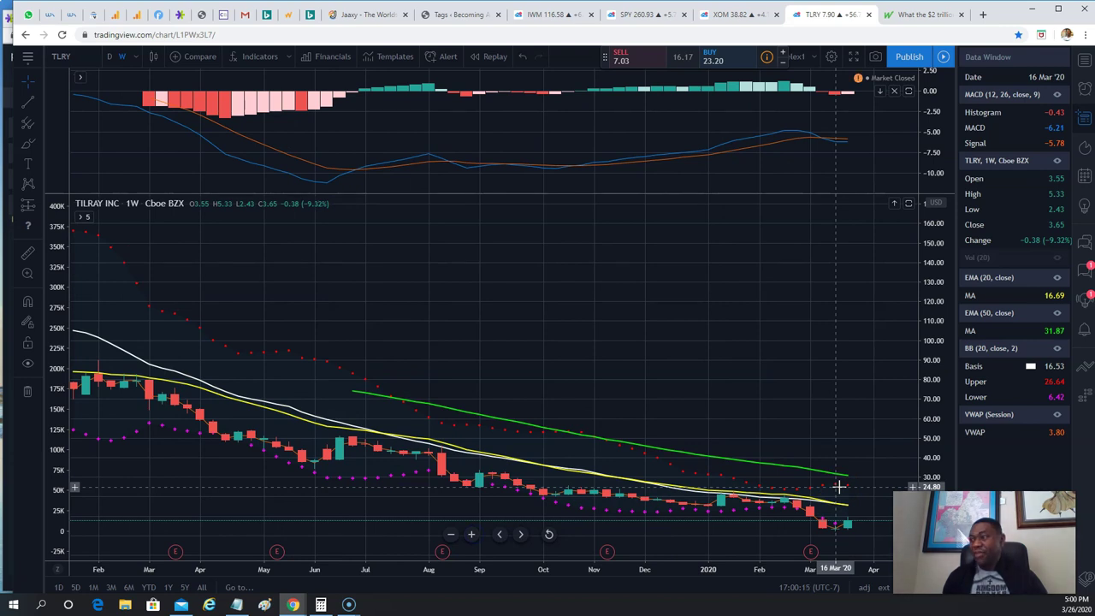
# Return the TLRY chart to the 15 minutes interval and examine the intraday move over the last few sessions.
pyautogui.click(136, 59)
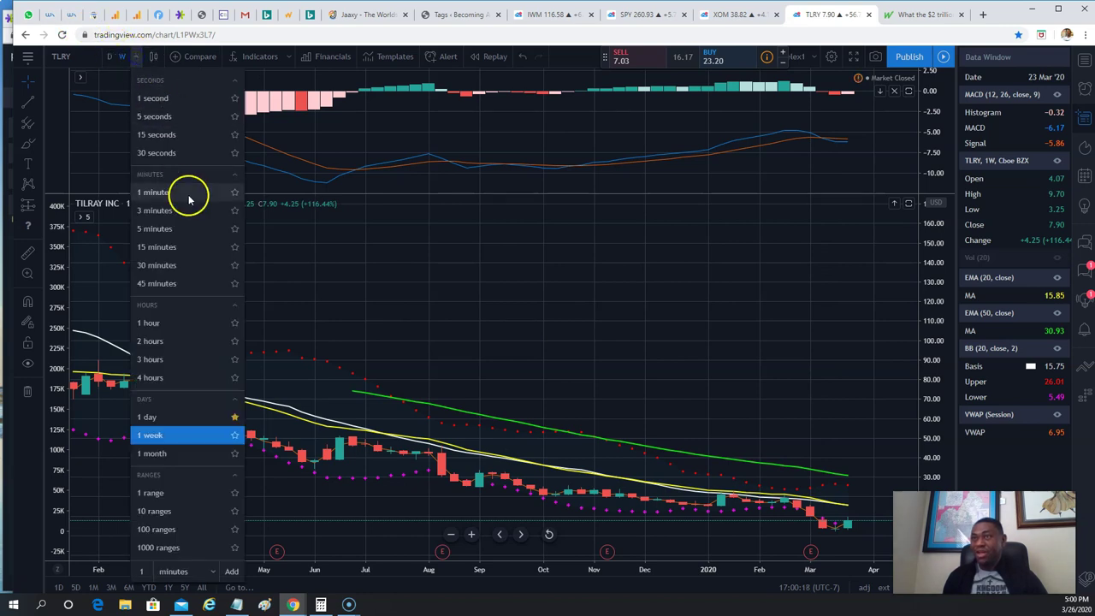
pyautogui.click(157, 247)
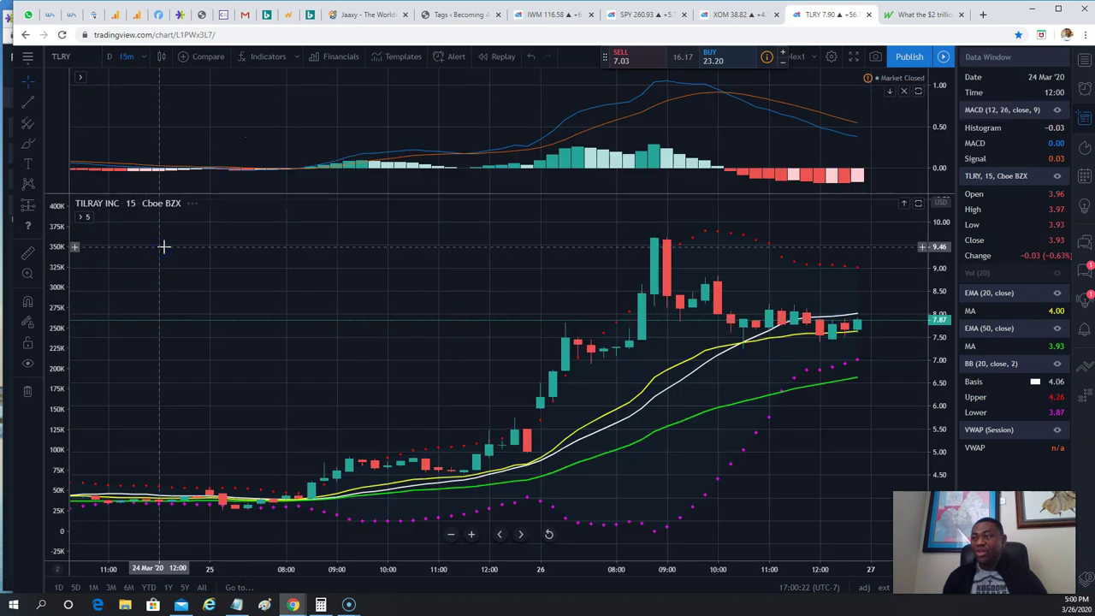
pyautogui.click(470, 536)
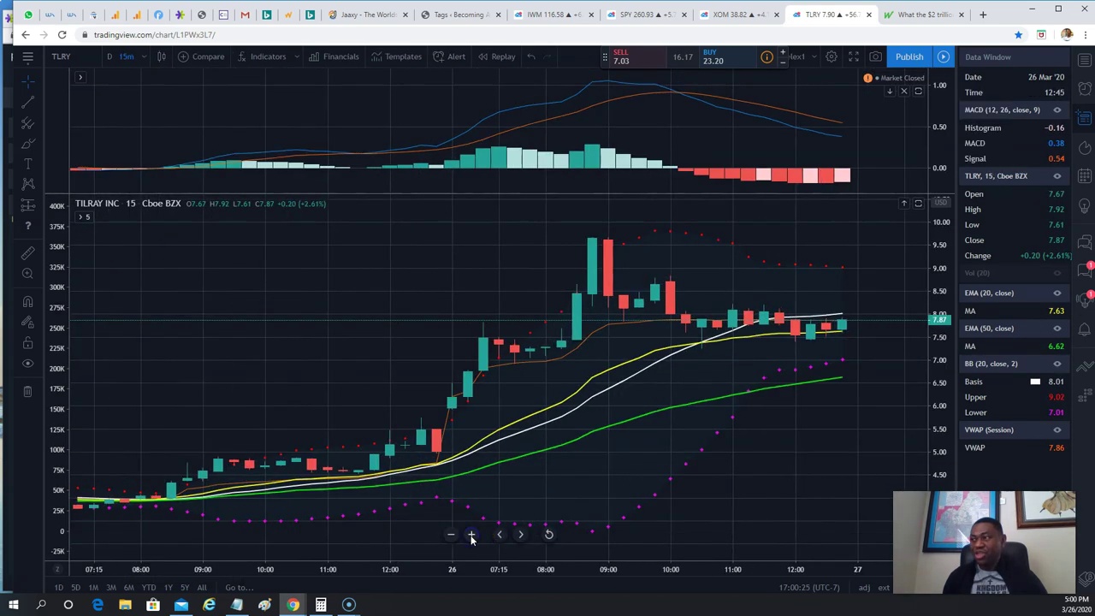
pyautogui.click(452, 535)
pyautogui.click(452, 535)
pyautogui.click(451, 535)
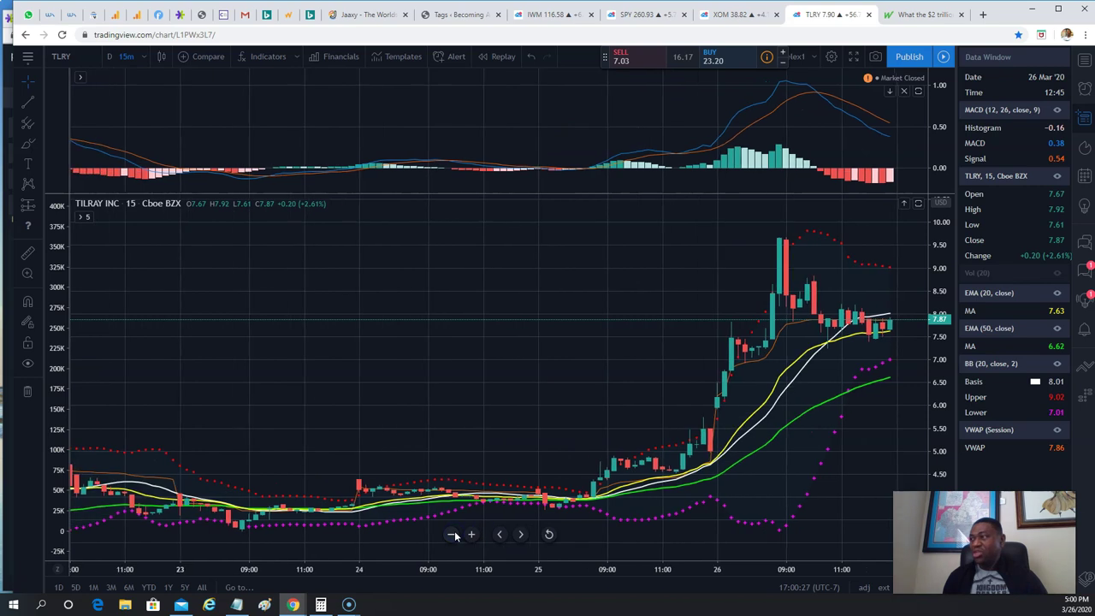
pyautogui.click(452, 535)
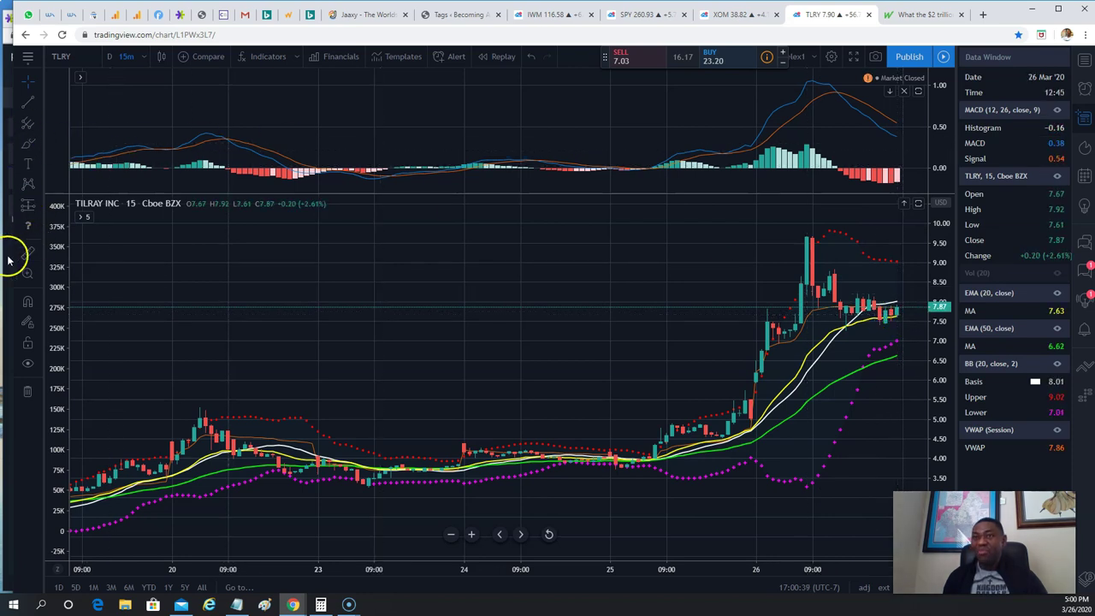
# Set the TLRY chart to the 1 day interval, leave room after the latest candles, and shrink the MACD pane to enlarge the price pane.
pyautogui.click(141, 56)
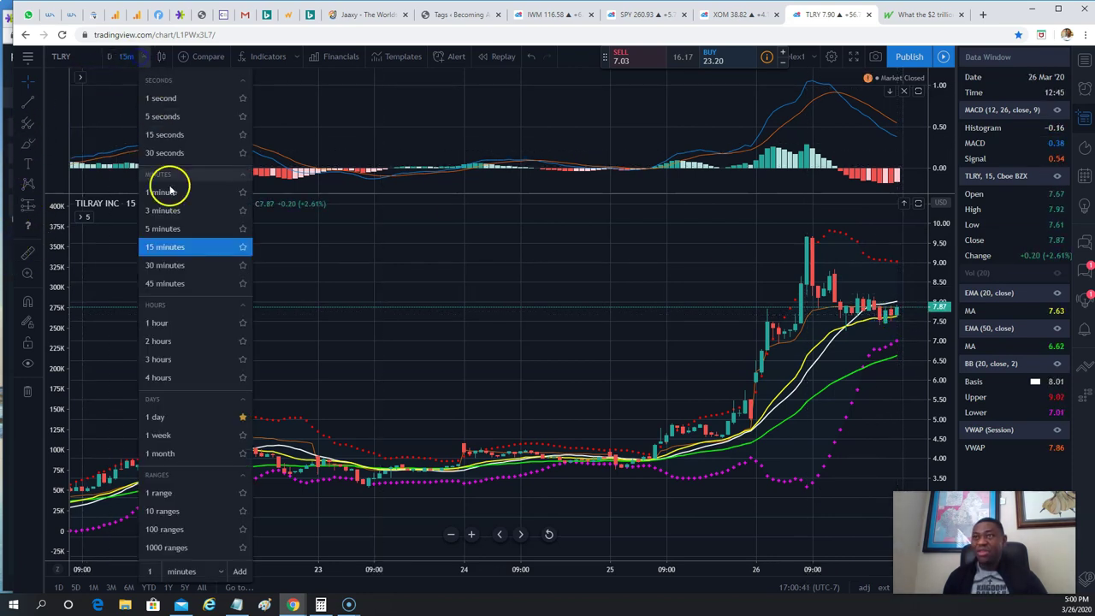
pyautogui.click(170, 417)
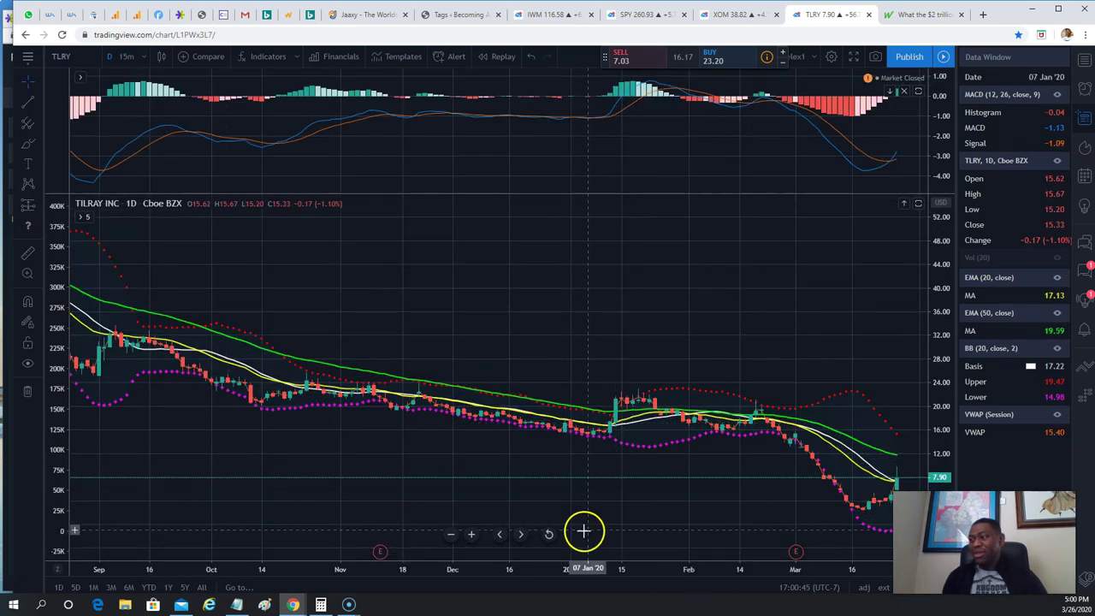
pyautogui.click(451, 534)
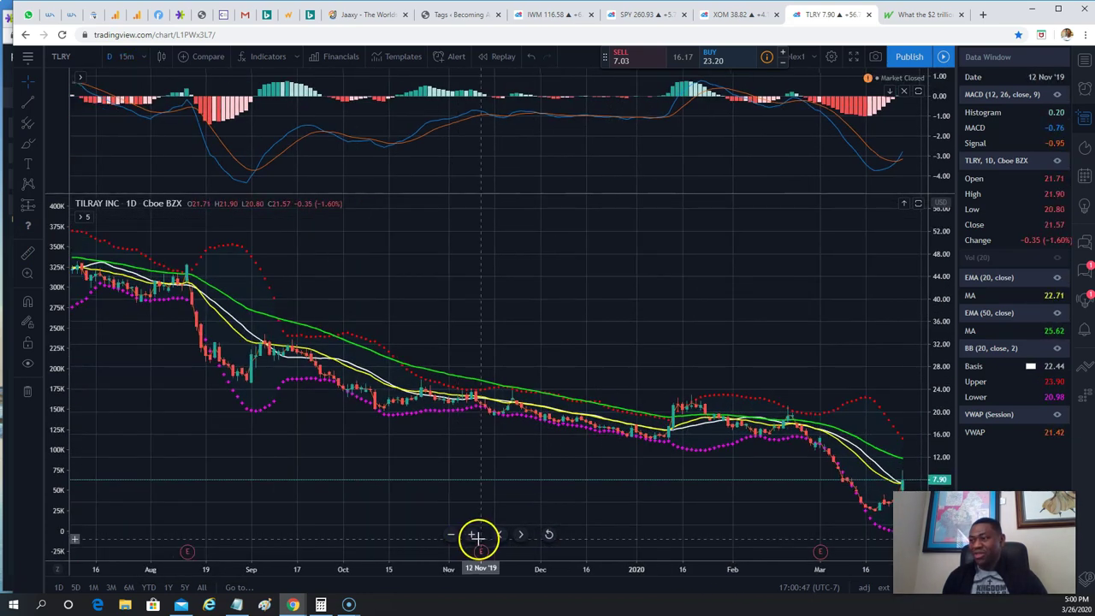
pyautogui.click(516, 538)
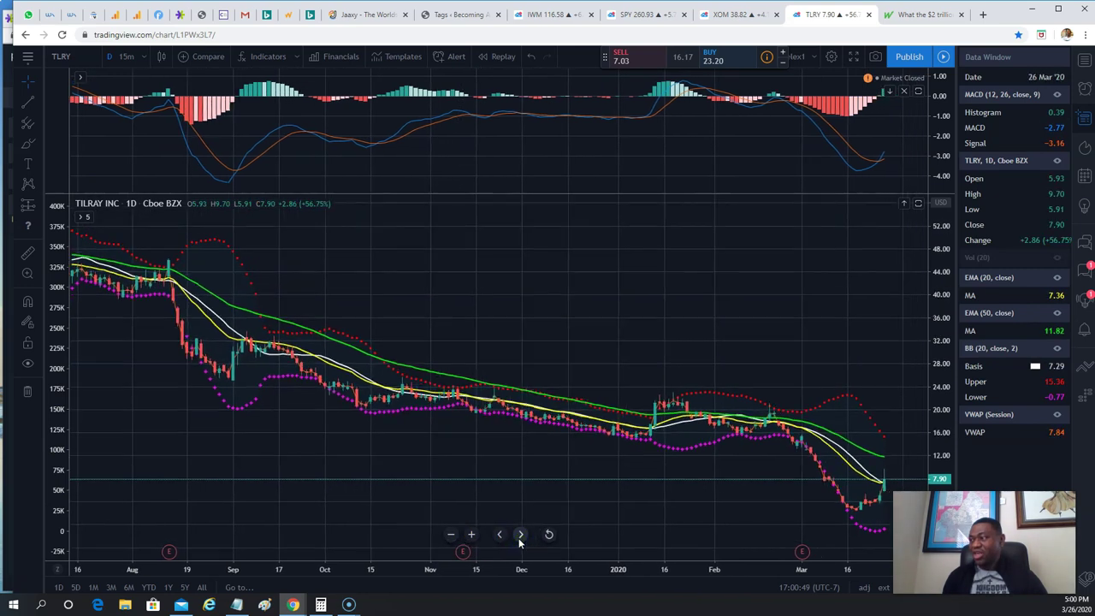
pyautogui.click(520, 535)
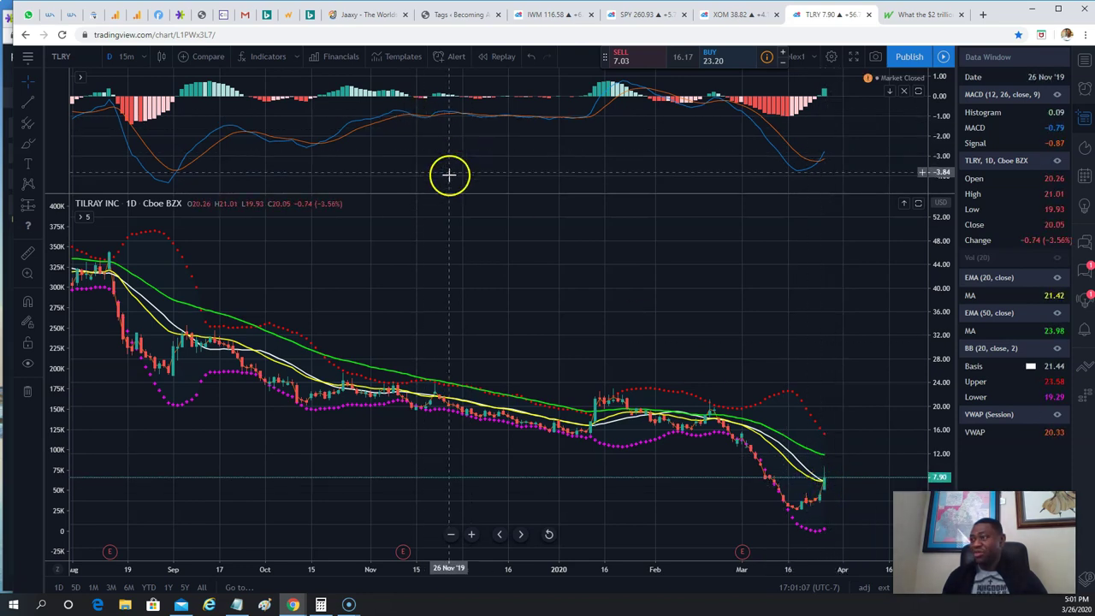
pyautogui.moveTo(452, 190); pyautogui.dragTo(440, 90)
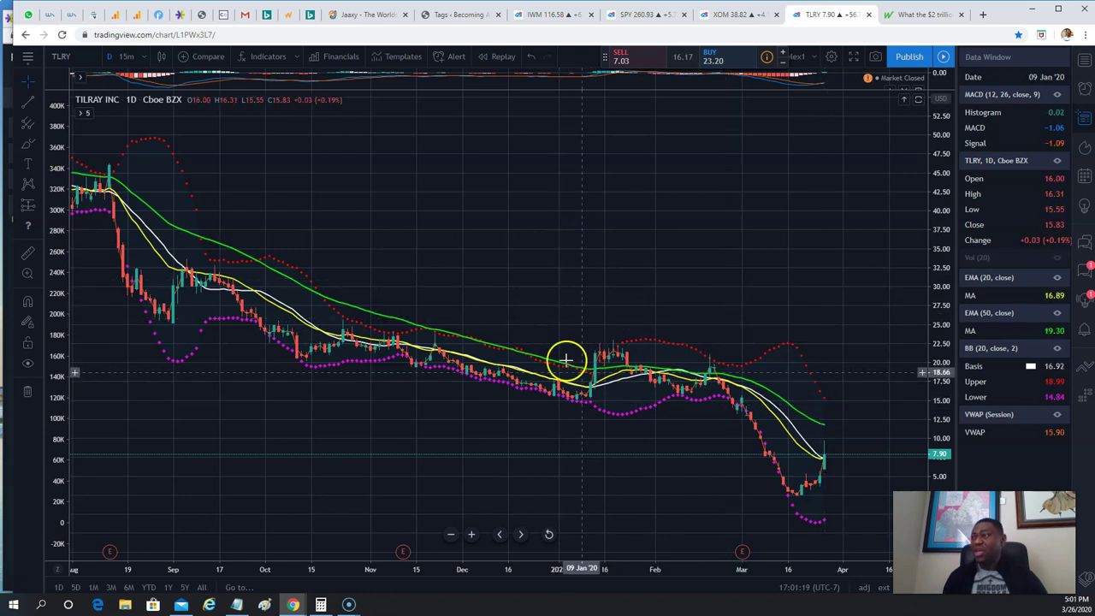
# Draw a Fib Retracement on the TLRY chart from the 20 Feb '20 high at about 20.69 to the 16 Mar '20 low at about 2.42.
pyautogui.click(38, 125)
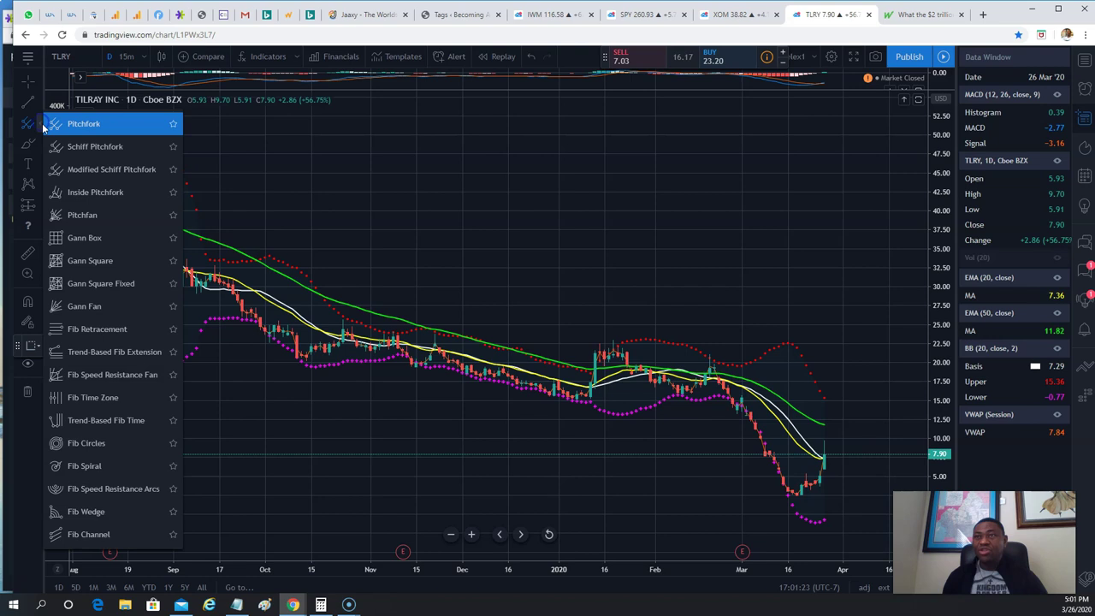
pyautogui.click(132, 332)
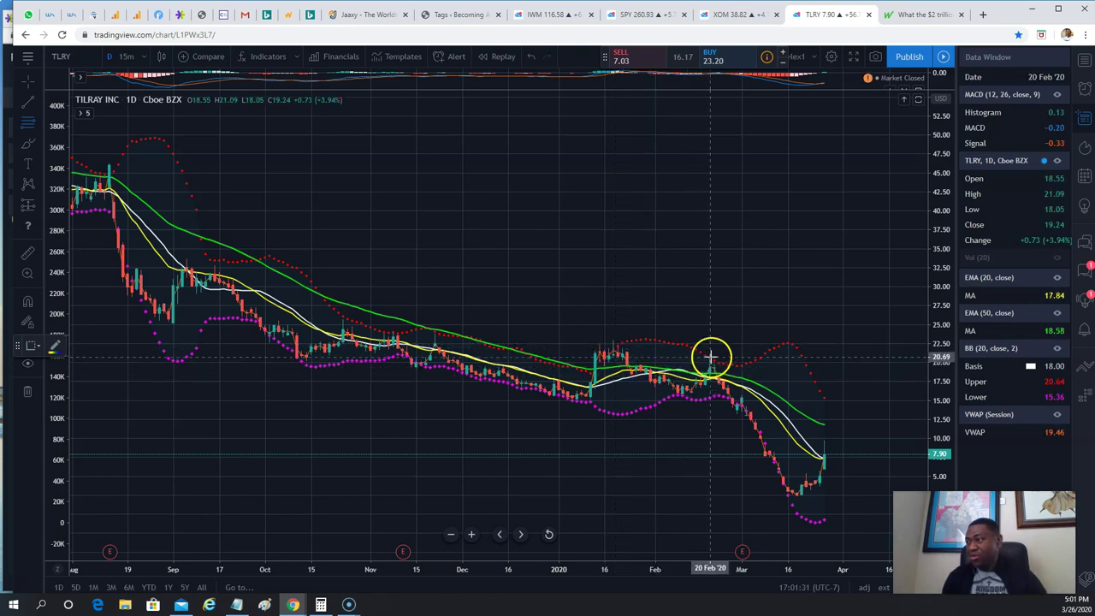
pyautogui.moveTo(710, 356)
pyautogui.mouseDown()
pyautogui.moveTo(799, 494)
pyautogui.moveTo(788, 496)
pyautogui.mouseUp()
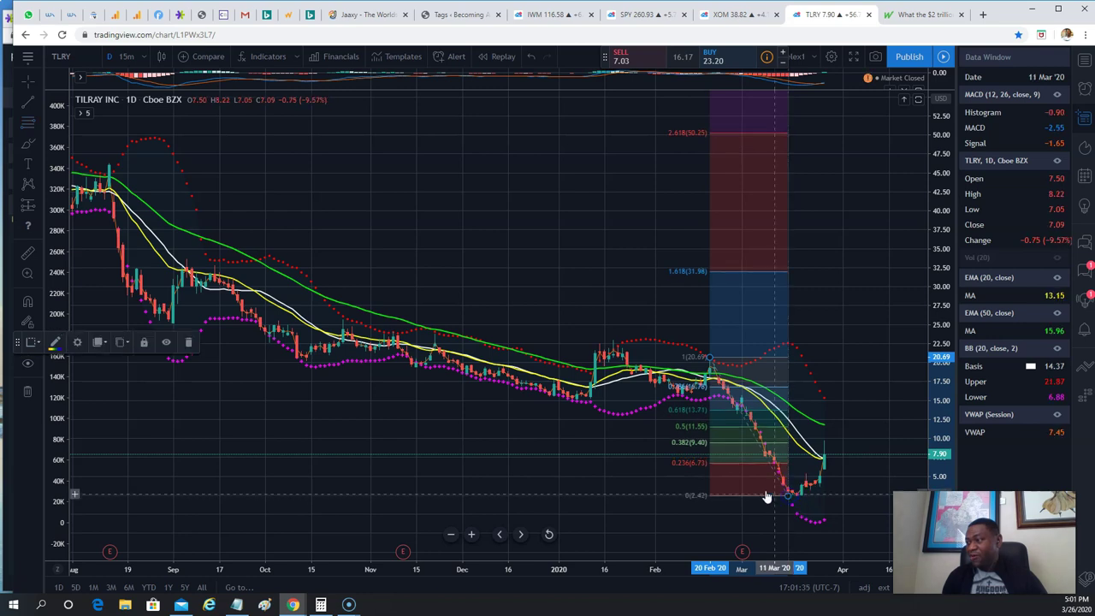
pyautogui.click(471, 535)
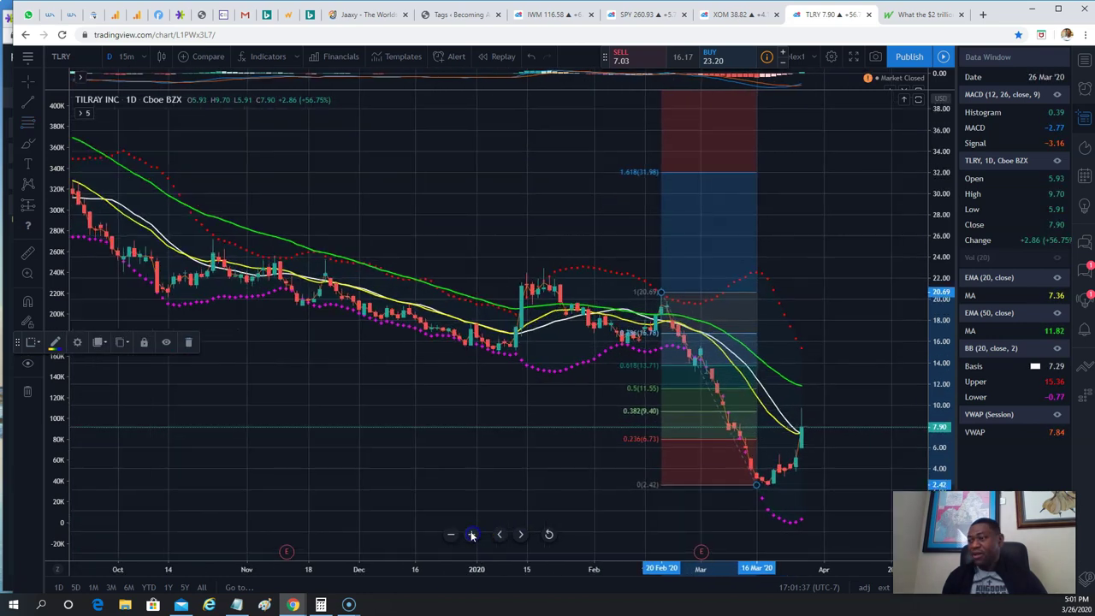
pyautogui.click(471, 535)
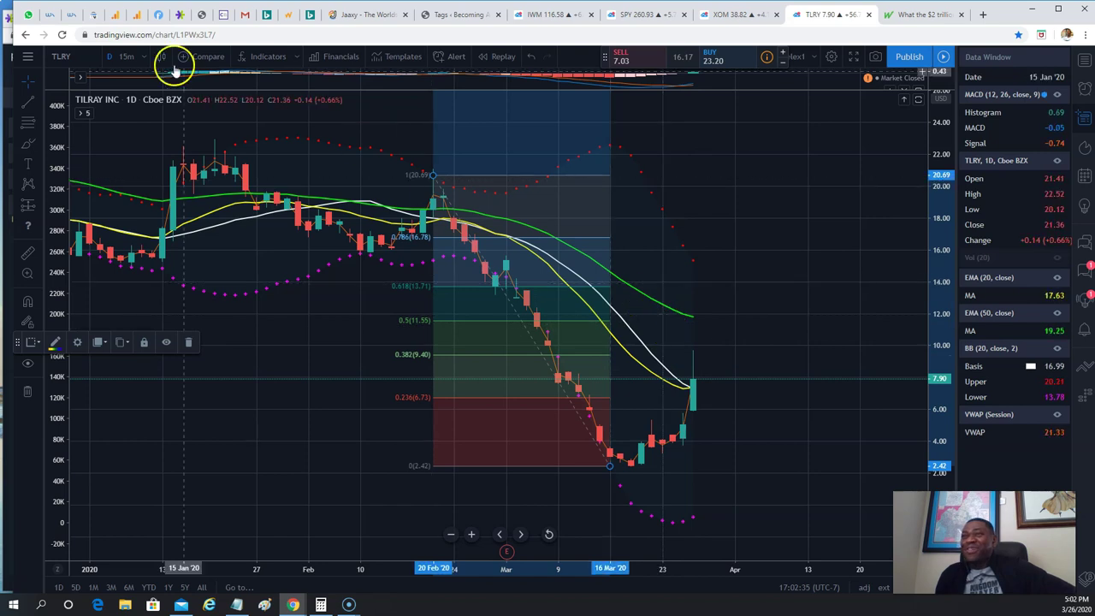
# Replace the TLRY chart with the RCL (Royal Caribbean Cruises) chart and set its interval to 15 minutes.
pyautogui.click(75, 58)
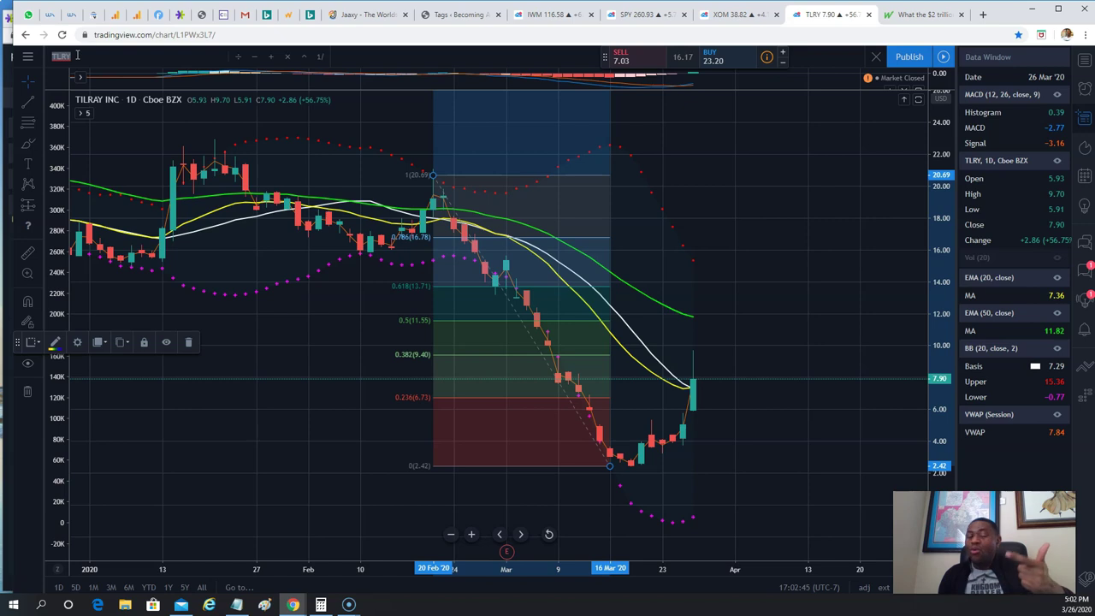
pyautogui.write('RCL')
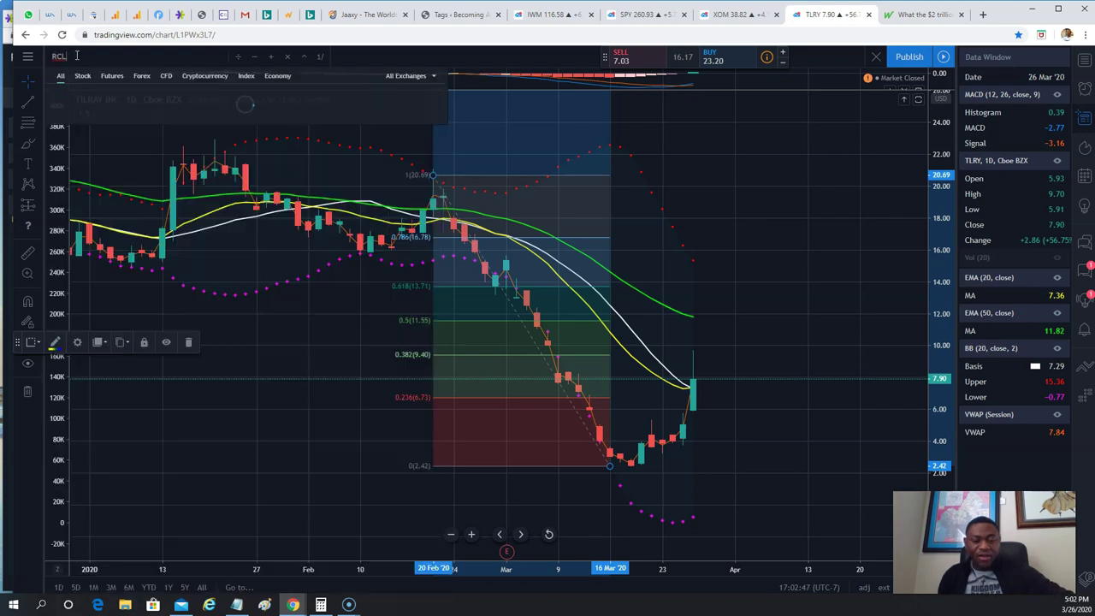
pyautogui.click(115, 101)
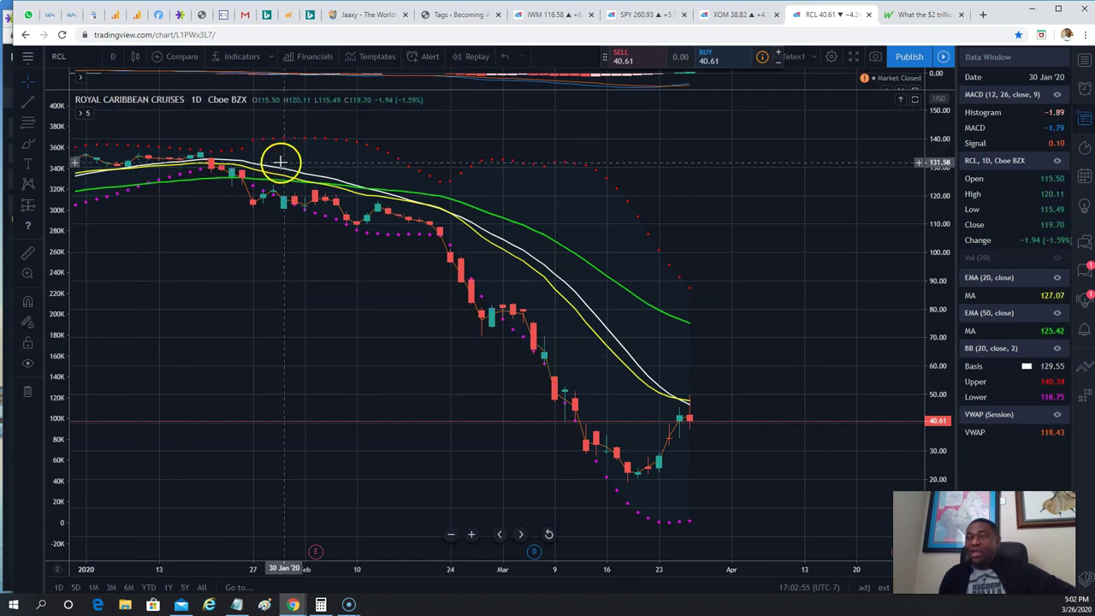
pyautogui.click(112, 60)
pyautogui.click(135, 248)
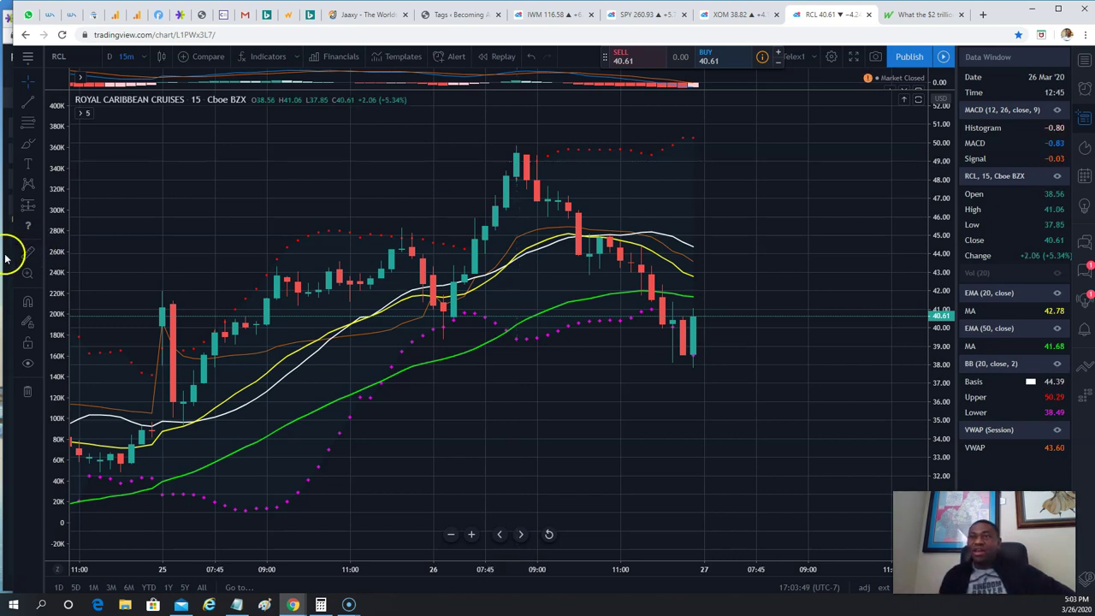
# Switch to Power E*TRADE and bring up the RCL (Royal Caribbean Cruises) Apr20 option chain at the 75-strike call.
pyautogui.hotkey('alt', 'Tab')
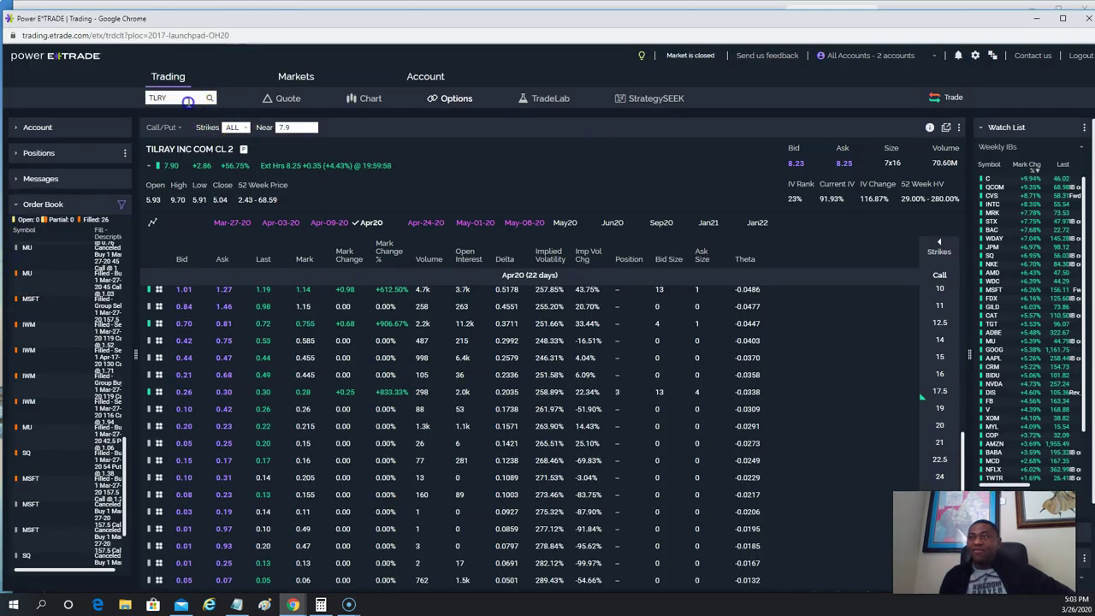
pyautogui.click(188, 101)
pyautogui.write('RCL')
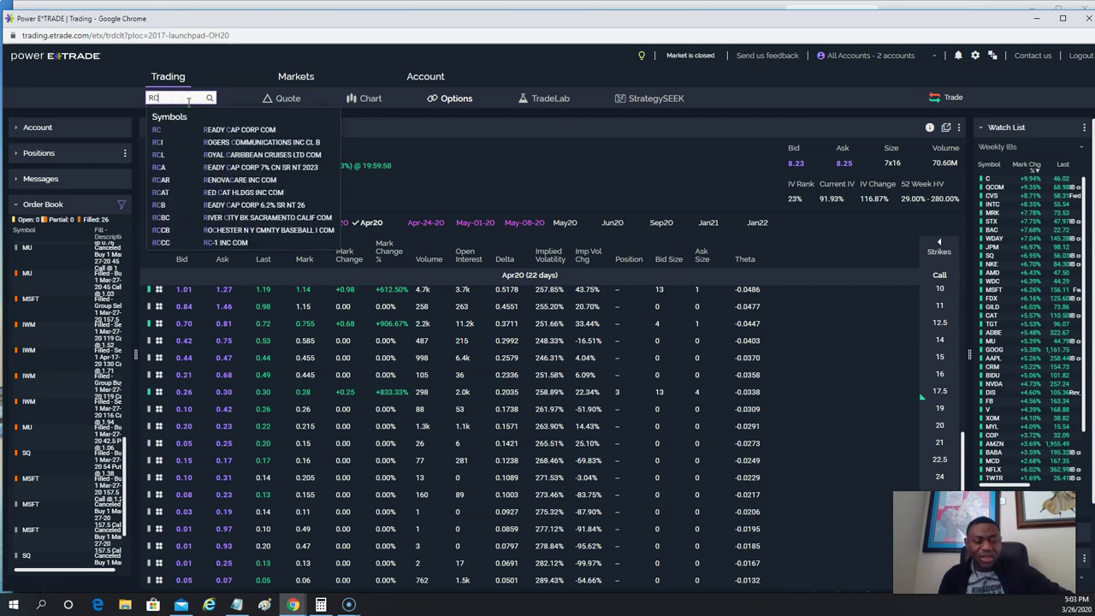
pyautogui.click(248, 131)
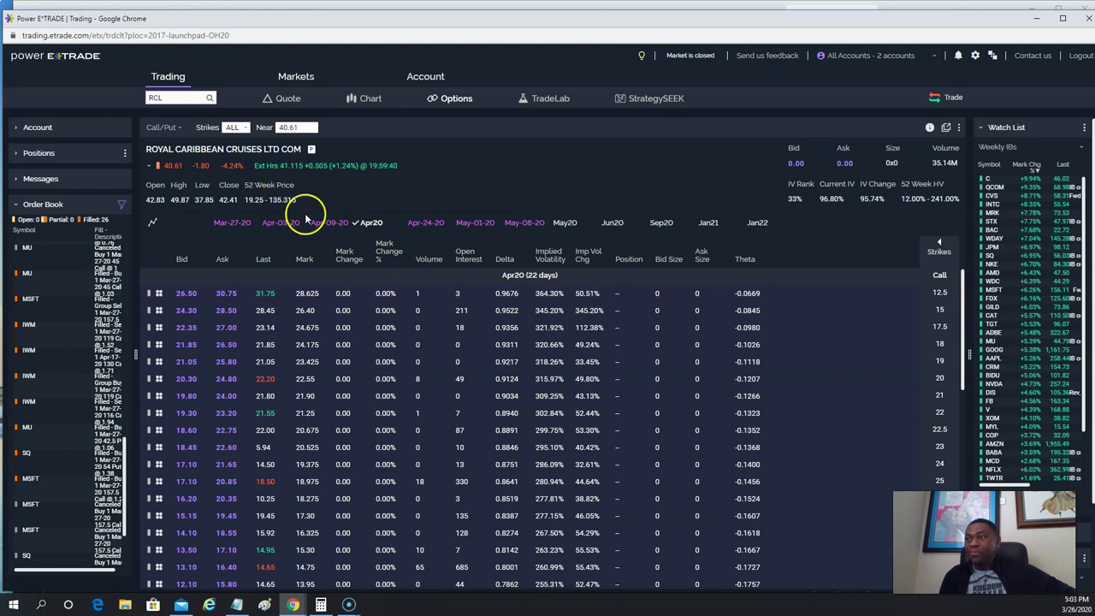
pyautogui.scroll(-10, 421, 392)
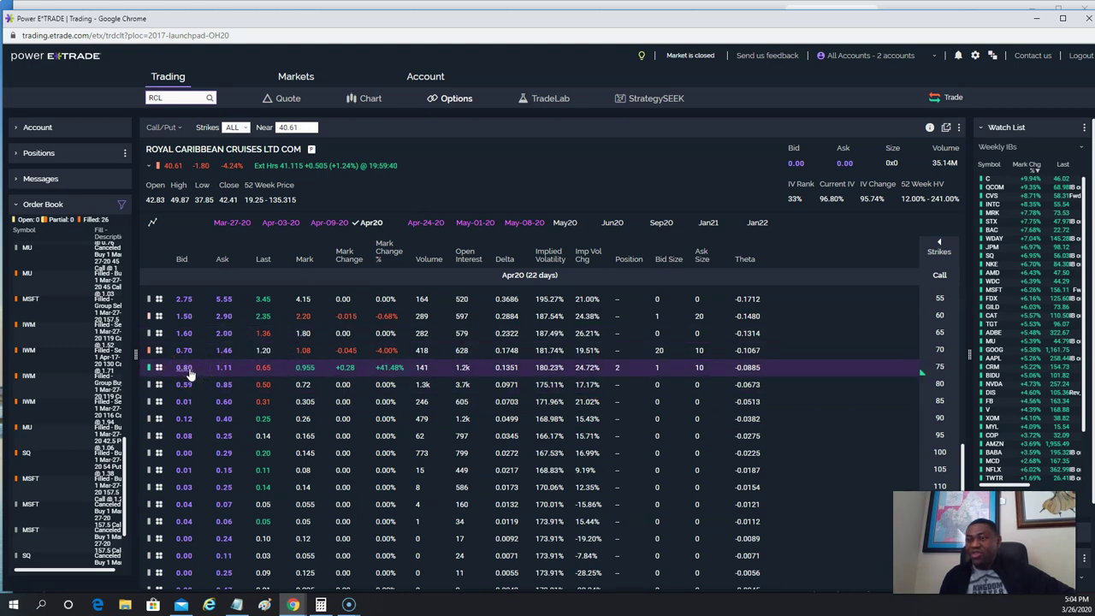
# Open the price chart of the RCL Apr 17 '20 $75 Call in its own window and examine the 26 March peak candles.
pyautogui.click(154, 368)
pyautogui.click(618, 312)
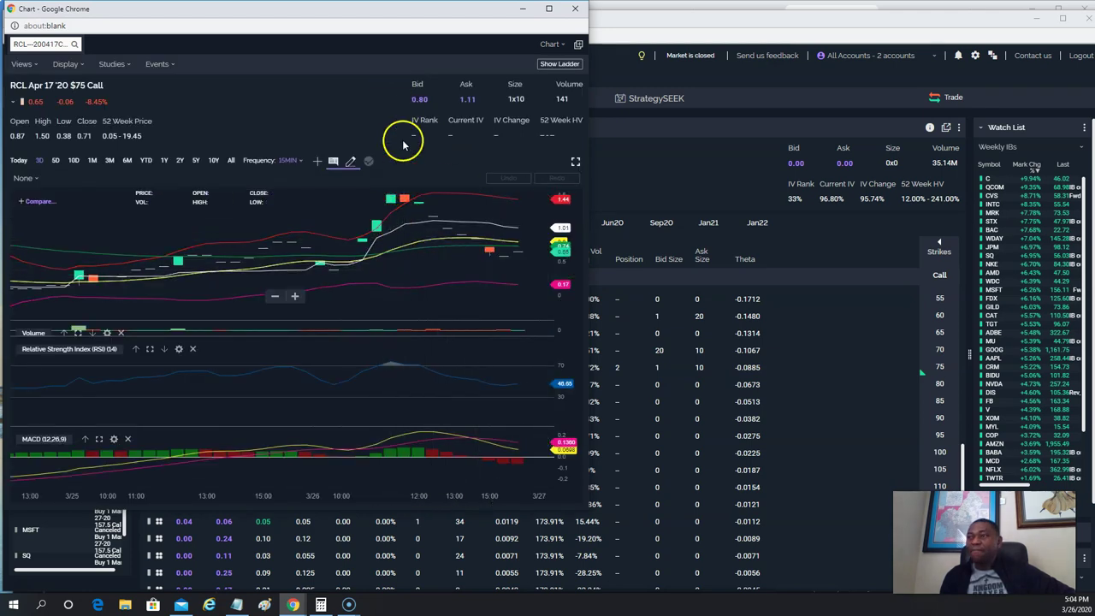
pyautogui.moveTo(365, 9); pyautogui.dragTo(507, 33)
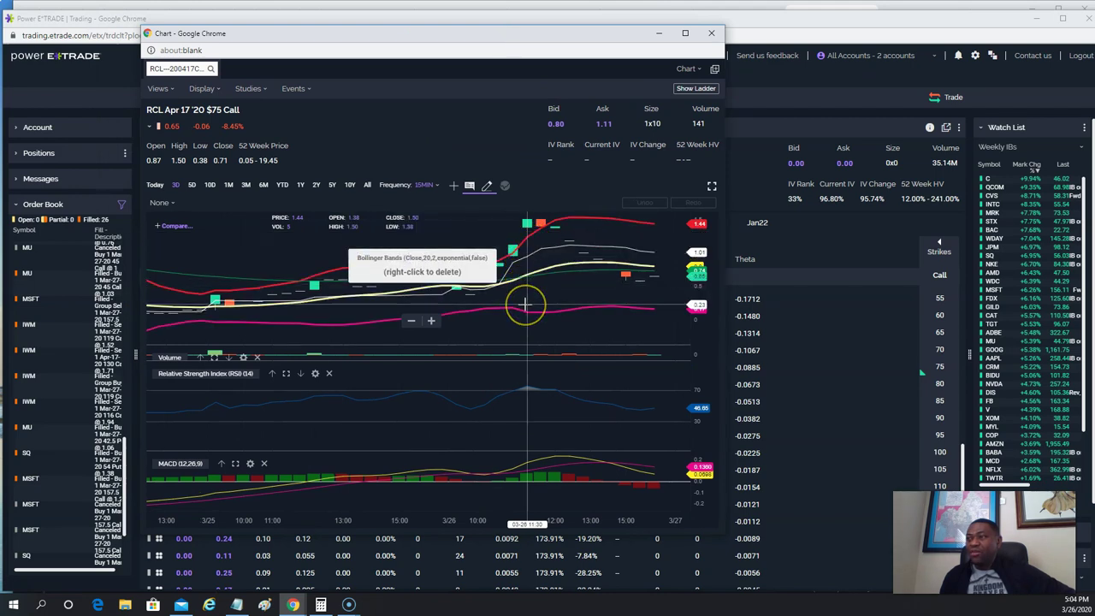
pyautogui.click(525, 269)
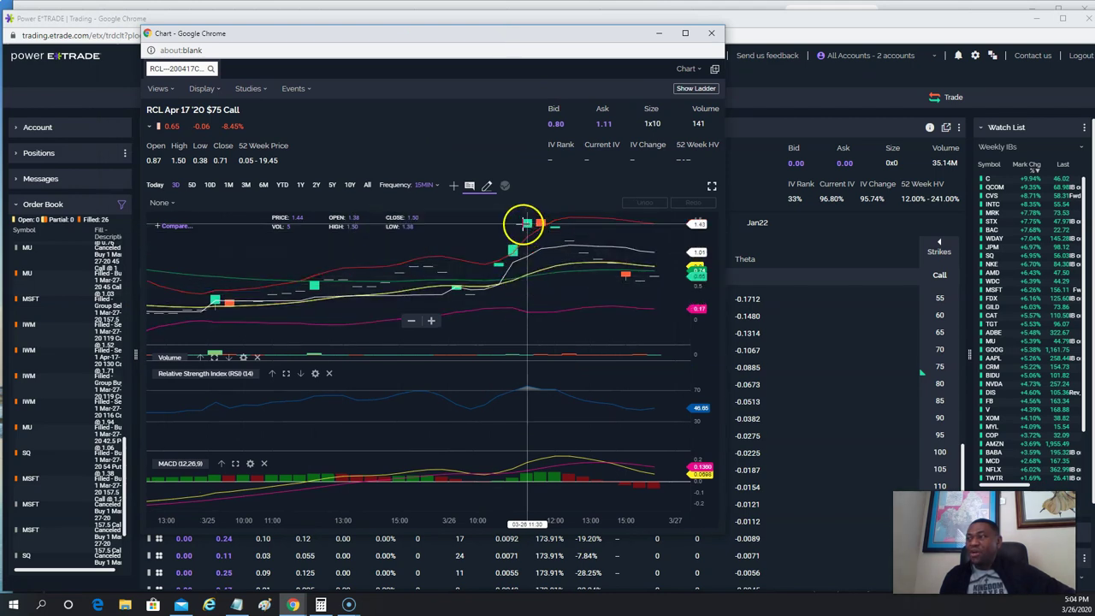
pyautogui.click(526, 227)
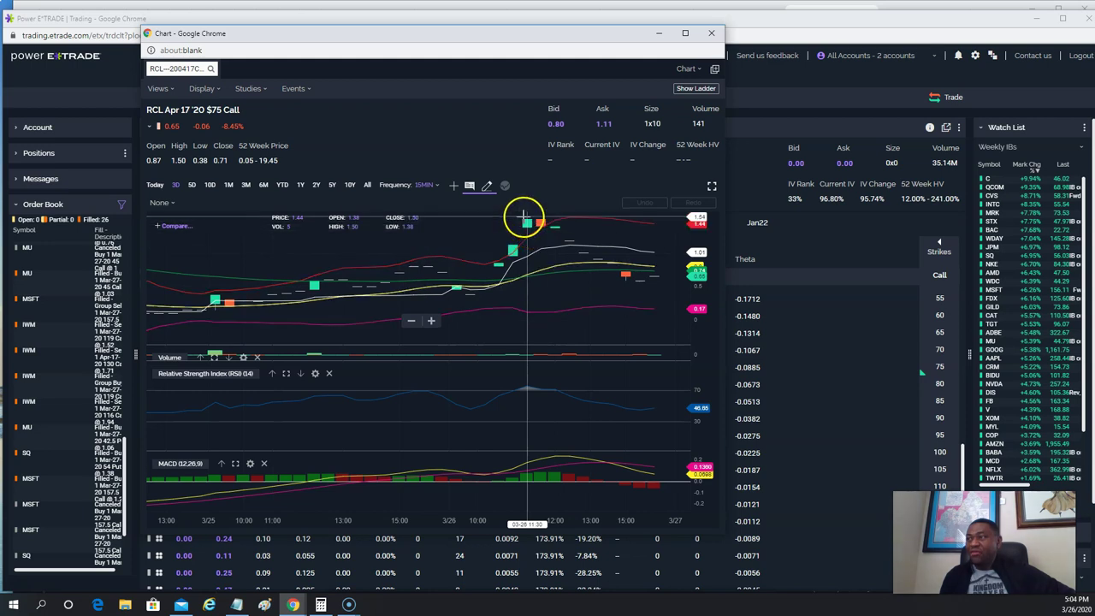
pyautogui.click(535, 229)
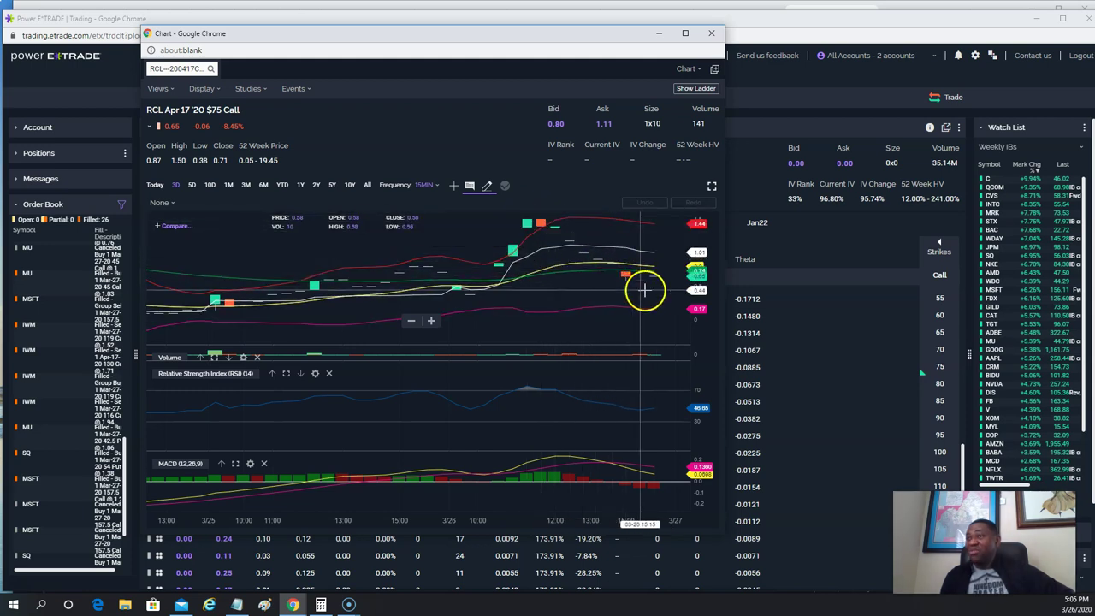
# Minimize the option chart window and return to the IWM daily chart with its Fib Retracement in TradingView.
pyautogui.moveTo(630, 32); pyautogui.dragTo(596, 364)
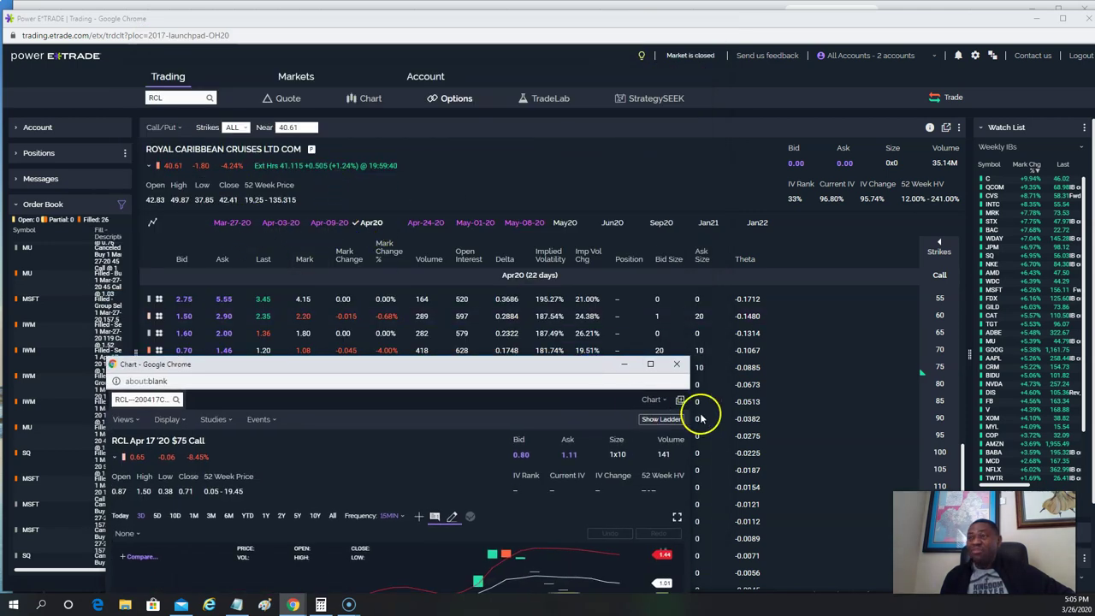
pyautogui.click(624, 364)
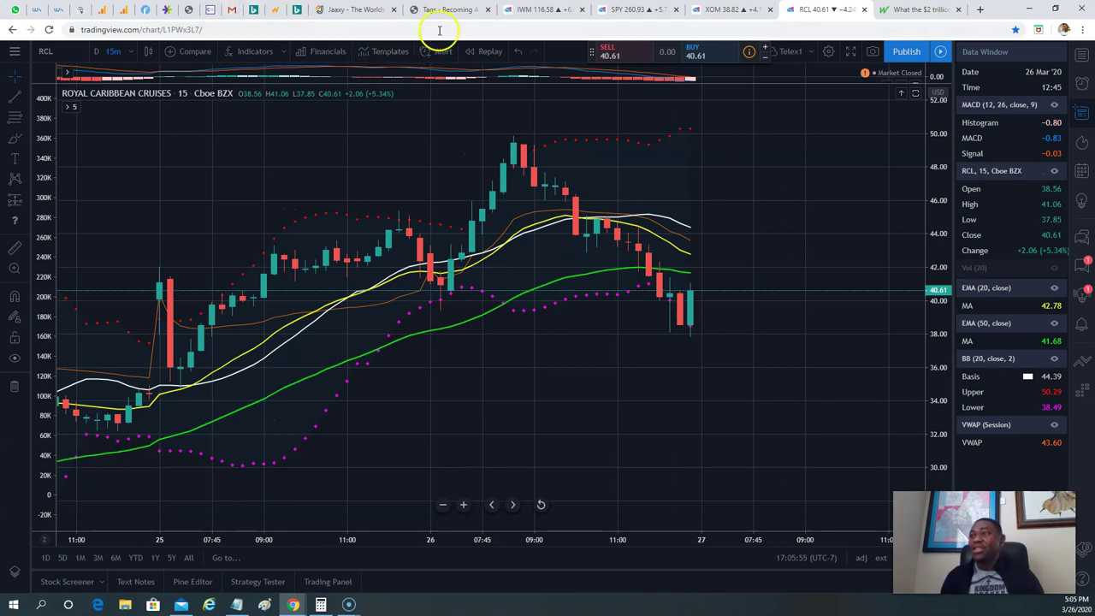
pyautogui.click(538, 11)
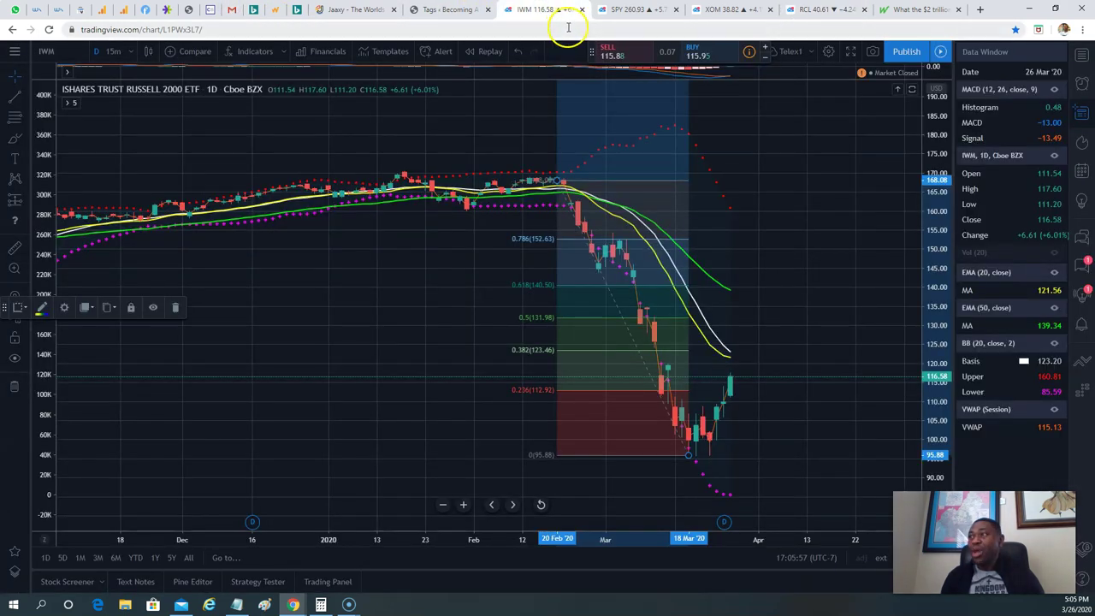